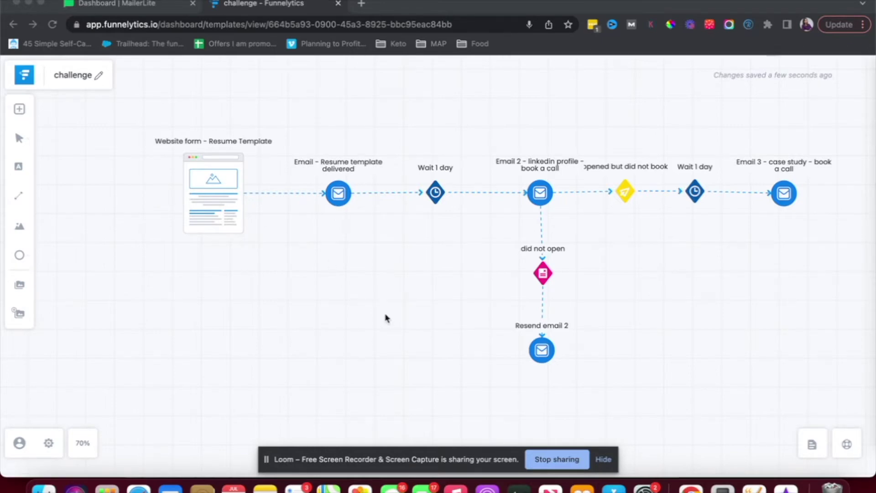
# - Finish reviewing the Funnelytics funnel map and switch to the MailerLite dashboard
pyautogui.hscroll(4, 387, 318)
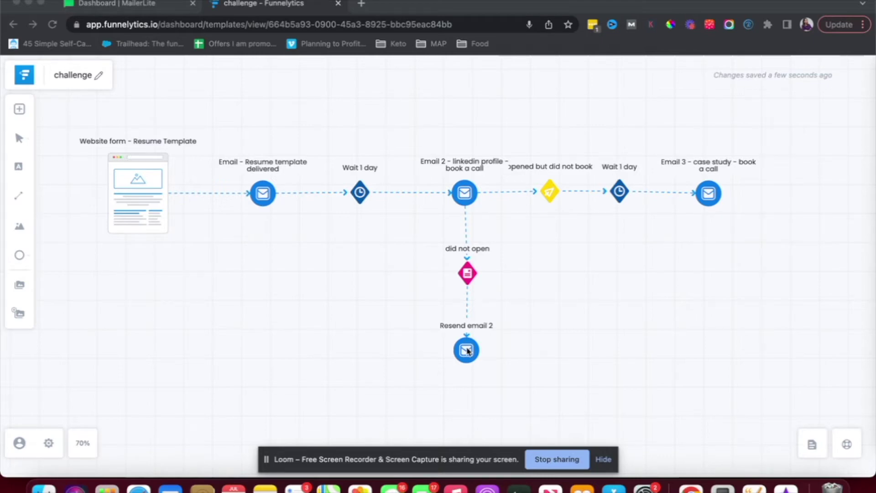
pyautogui.click(155, 4)
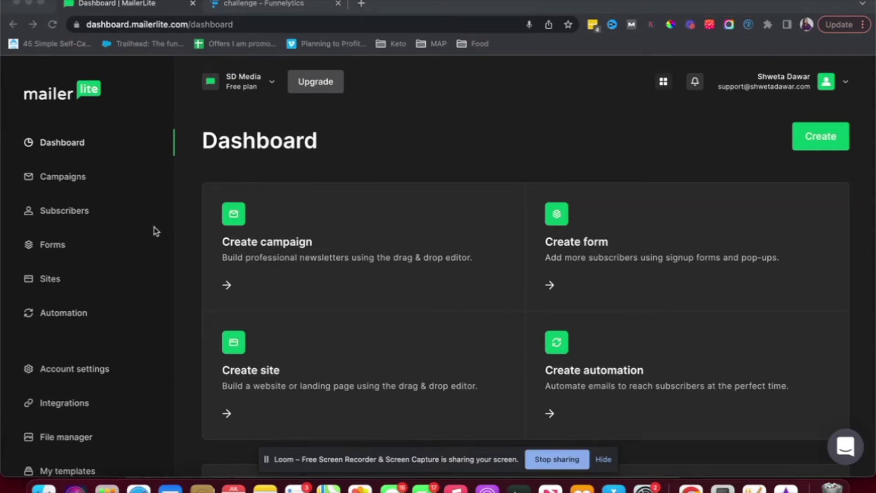
# - Create a new automation named 'resume template - book a call' and start building its workflow
pyautogui.click(55, 318)
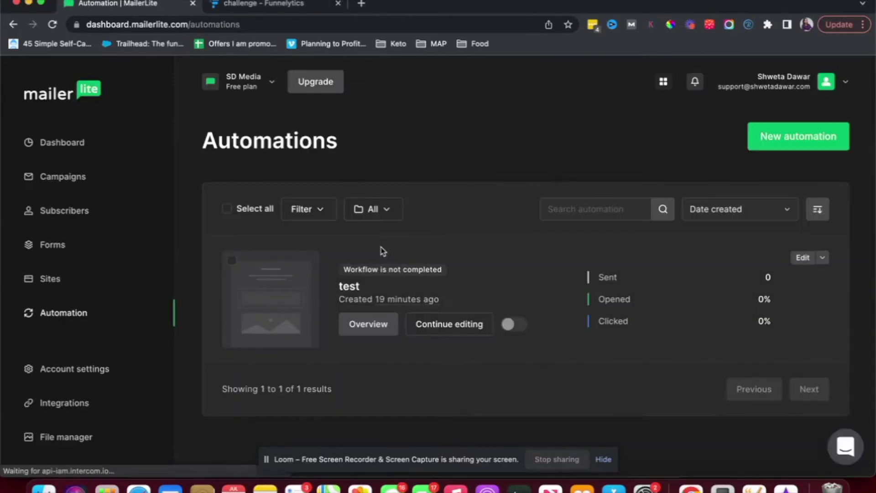
pyautogui.click(782, 140)
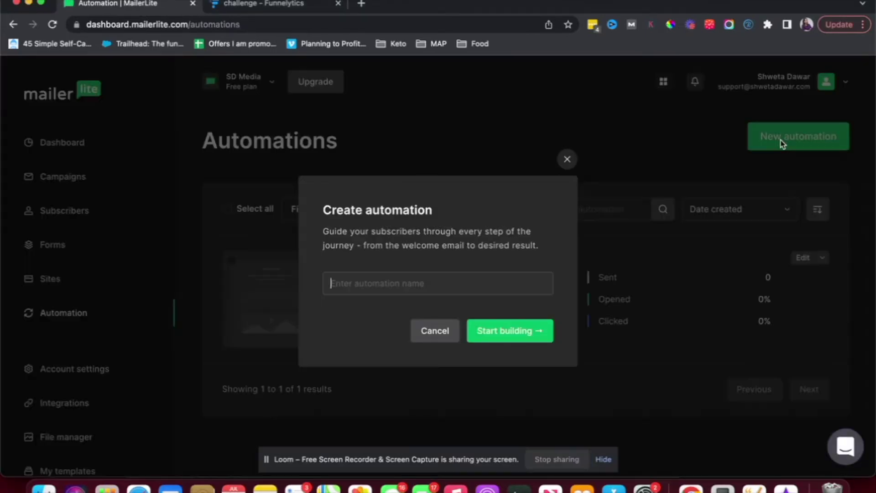
pyautogui.click(416, 283)
pyautogui.write('resume t')
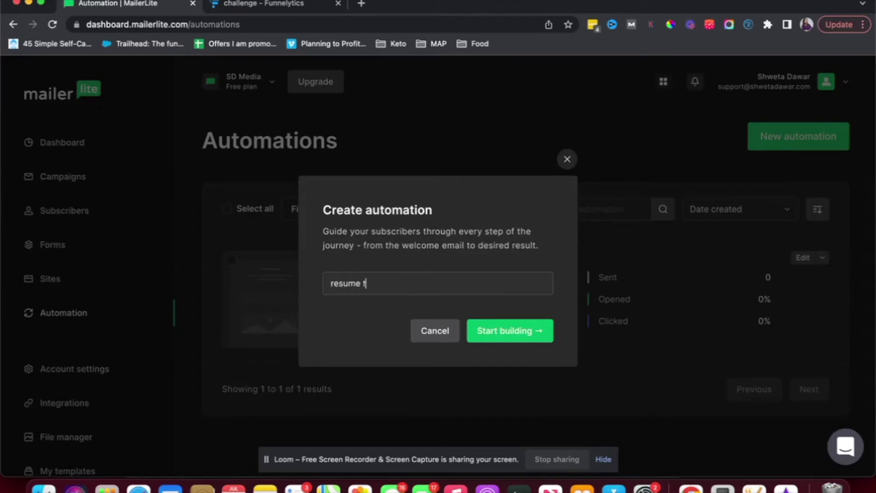
pyautogui.write('emplate - book a call')
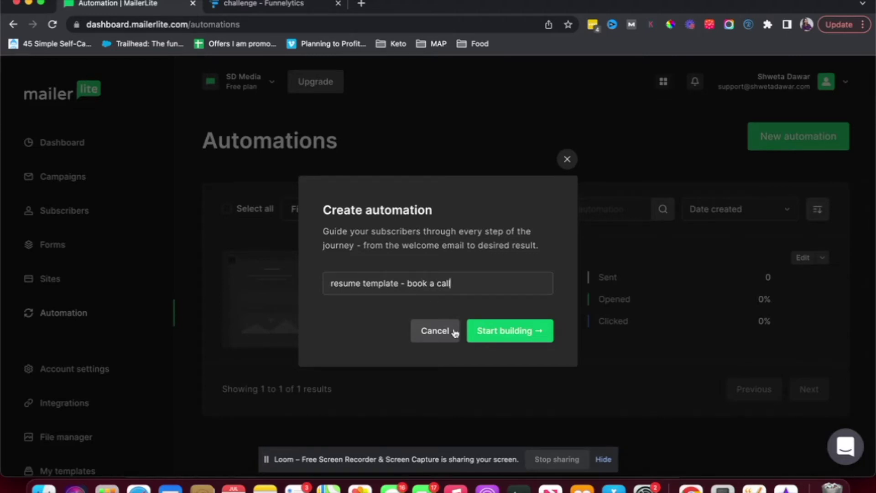
pyautogui.click(490, 340)
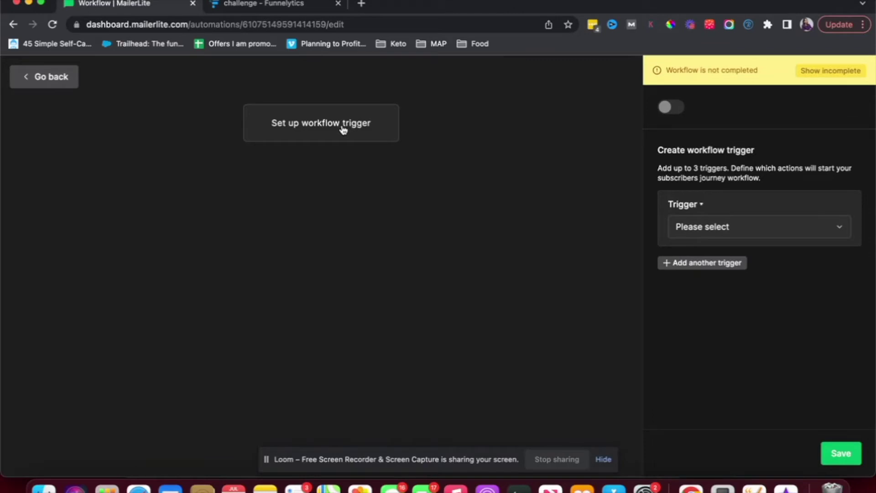
# - Trigger the workflow when a subscriber completes the 'Free Resume Template' form, and save
pyautogui.click(687, 234)
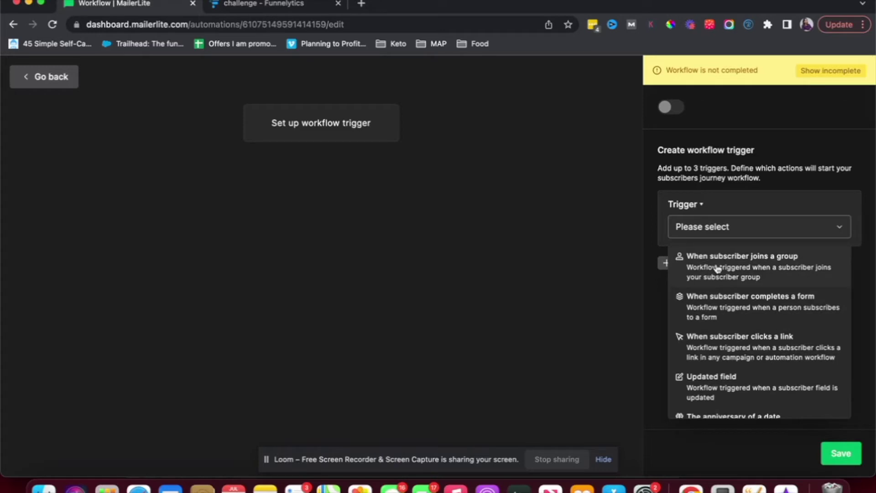
pyautogui.click(737, 312)
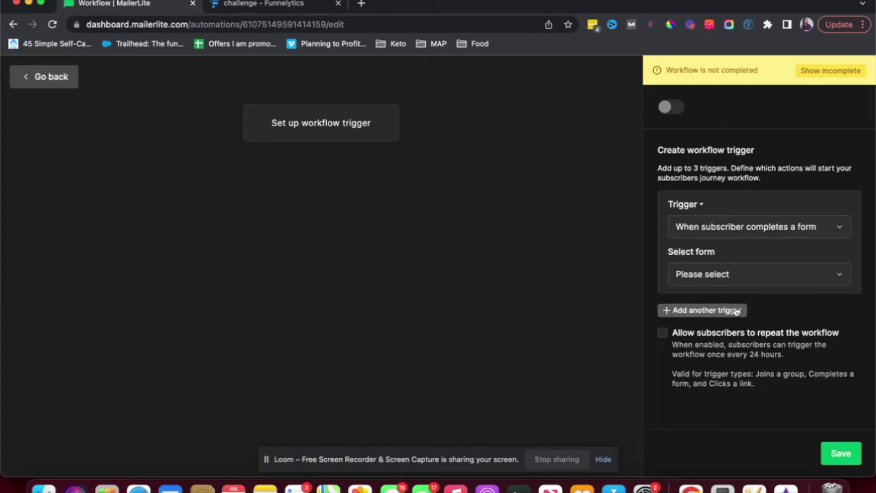
pyautogui.click(728, 277)
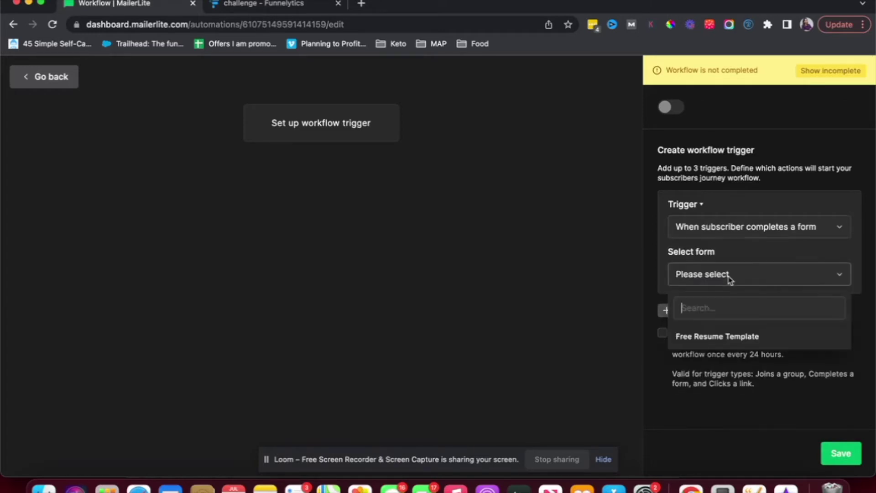
pyautogui.click(727, 336)
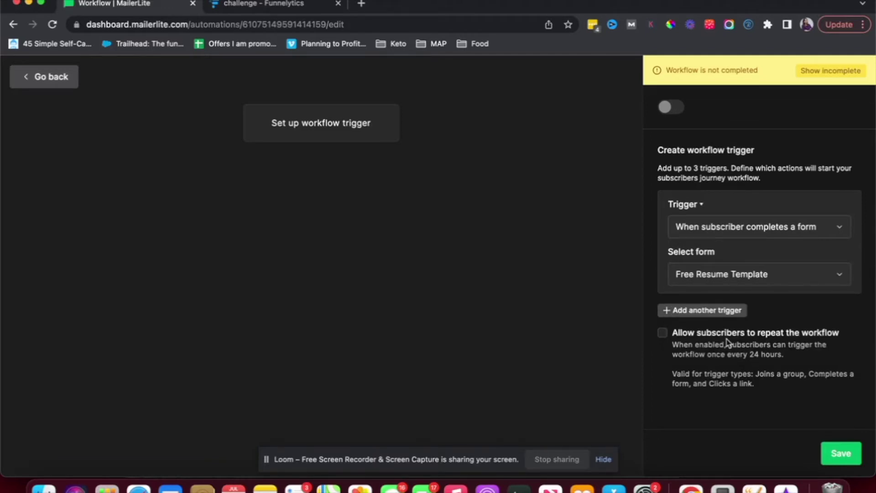
pyautogui.click(832, 452)
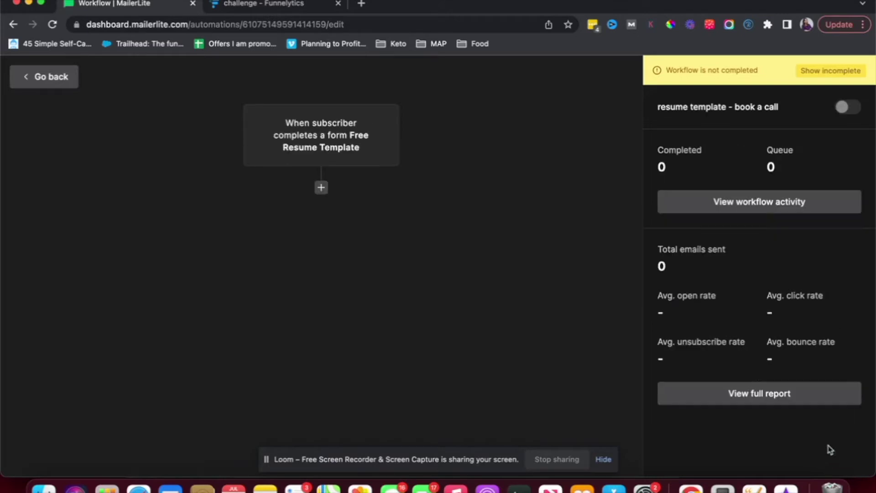
# - Add an email step after the trigger named 'Email -Resume template delivery'
pyautogui.click(321, 189)
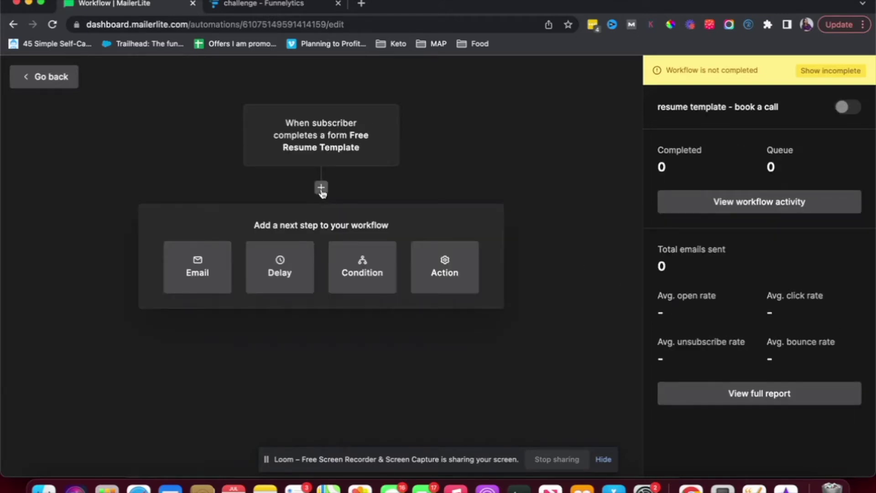
pyautogui.click(267, 4)
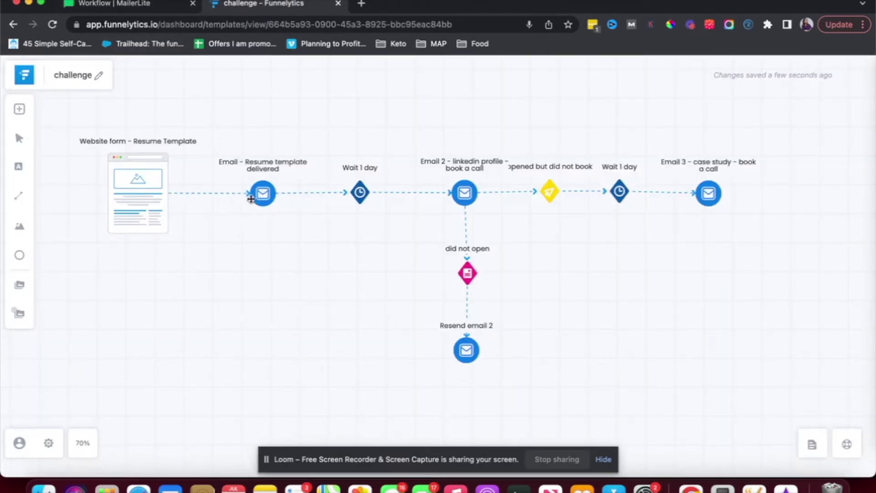
pyautogui.click(160, 4)
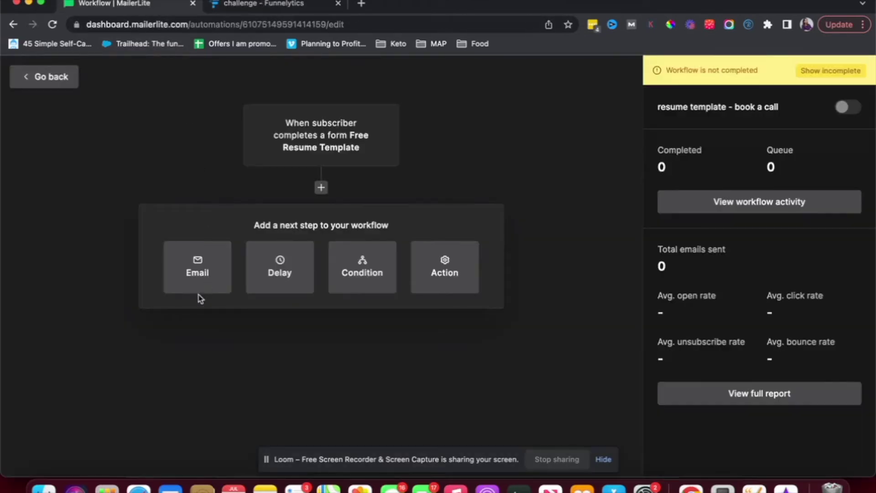
pyautogui.click(199, 274)
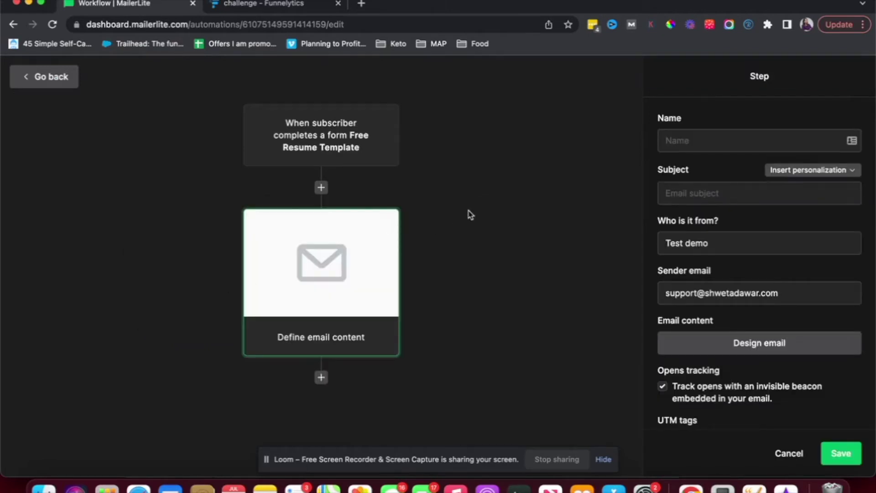
pyautogui.click(678, 146)
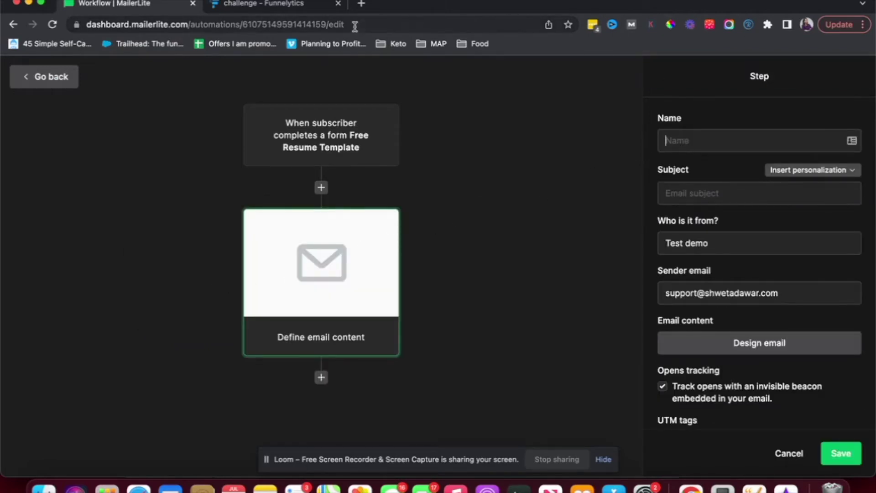
pyautogui.click(290, 6)
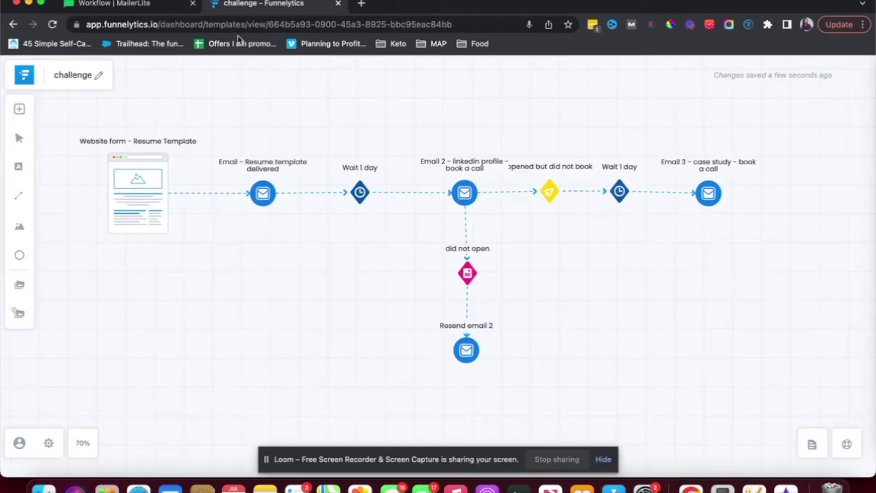
pyautogui.click(137, 5)
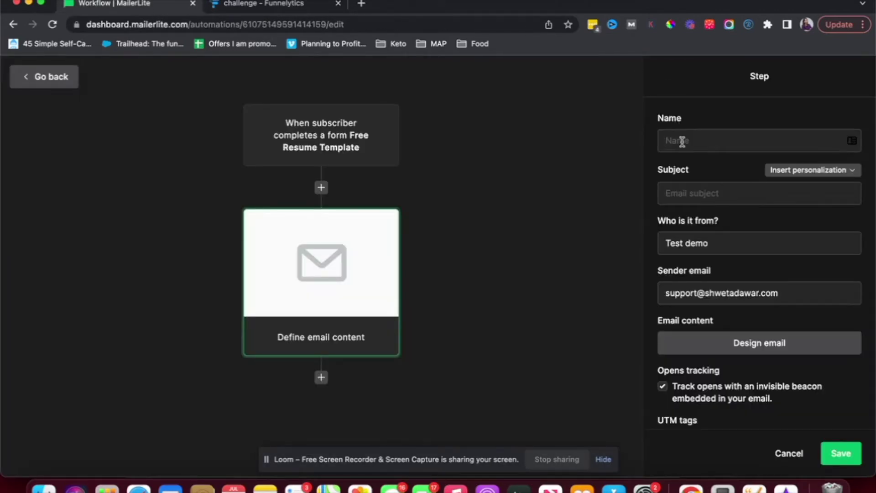
pyautogui.write('Email -Resume templatenpplat')
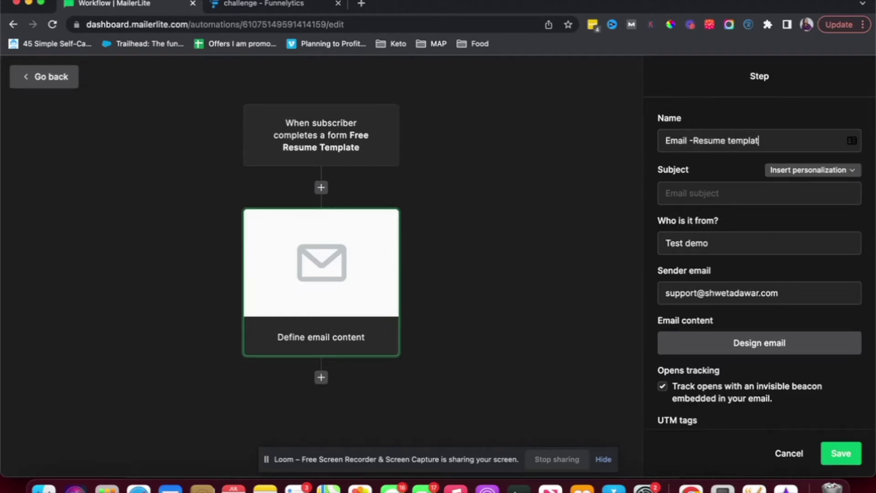
pyautogui.write('e delivery')
# - Set the email subject to 'Here is the template you requested!', fixing the typos
pyautogui.click(684, 196)
pyautogui.write('Here')
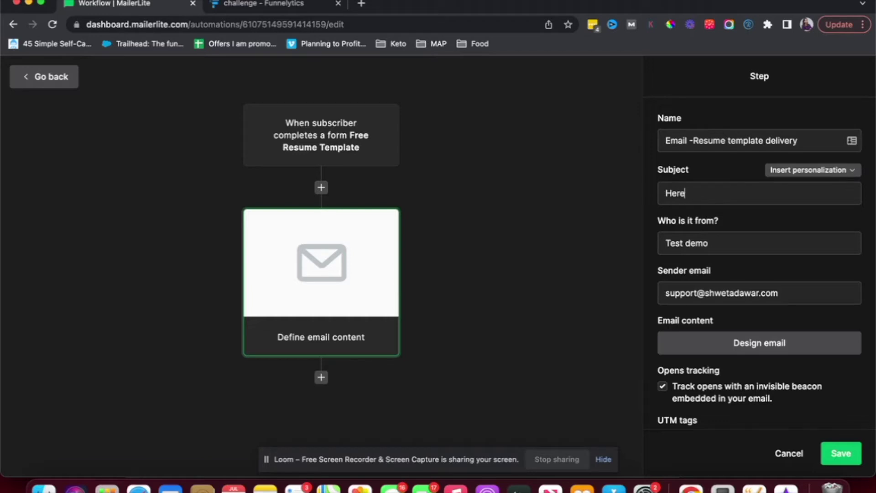
pyautogui.write(' is the temnplate you r')
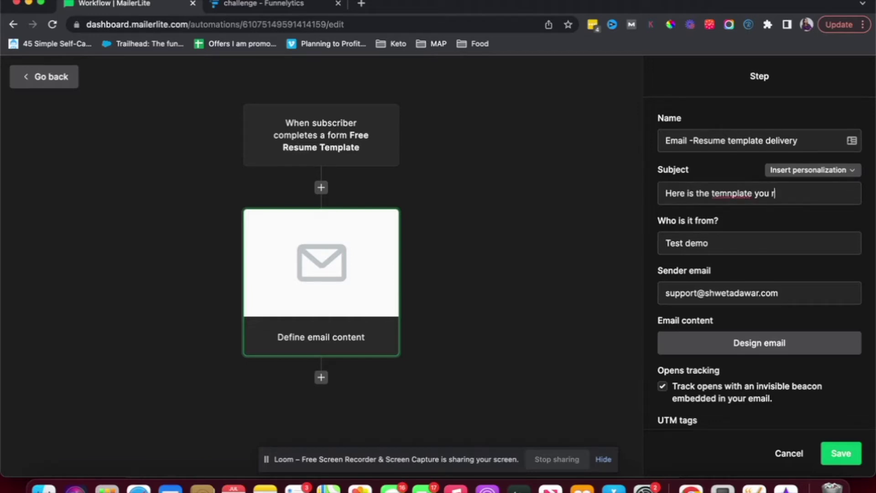
pyautogui.write('eqwuested')
pyautogui.click(791, 194)
pyautogui.press('BackSpace')
pyautogui.click(731, 193)
pyautogui.press('BackSpace')
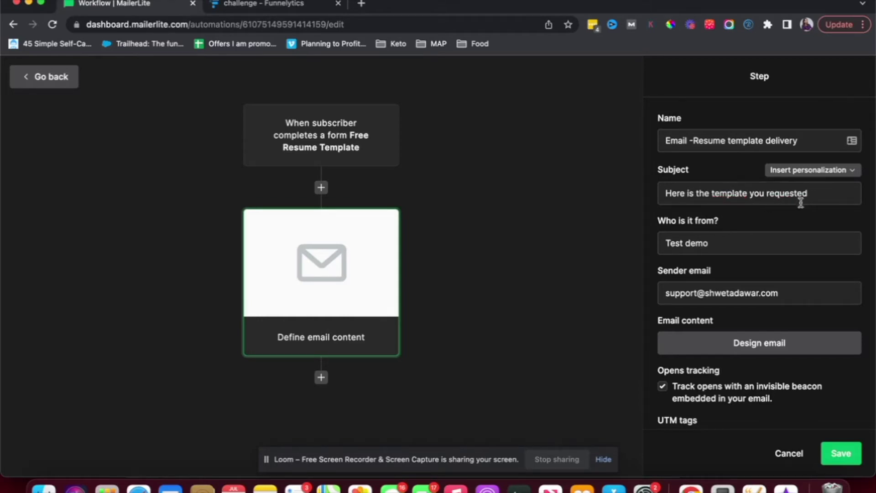
pyautogui.click(821, 194)
pyautogui.write('!')
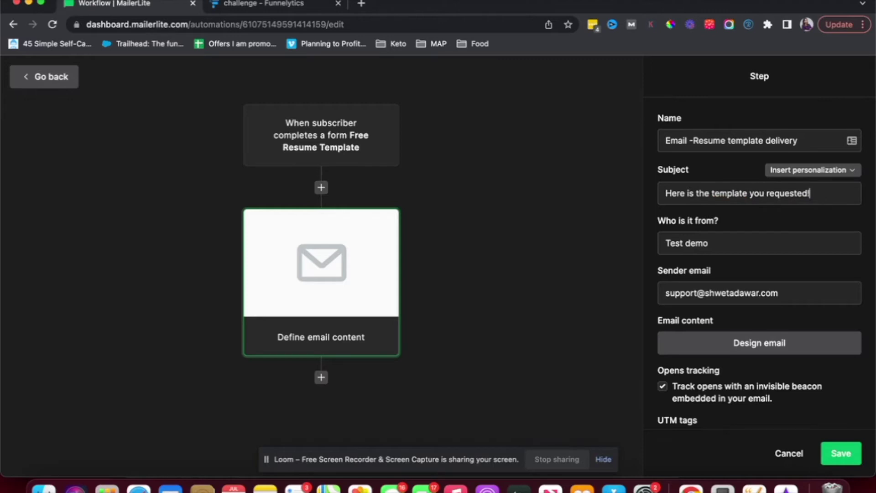
# - Prefix the subject with the subscriber's Name personalization and a comma, and replace the sender name
pyautogui.click(822, 171)
pyautogui.click(667, 194)
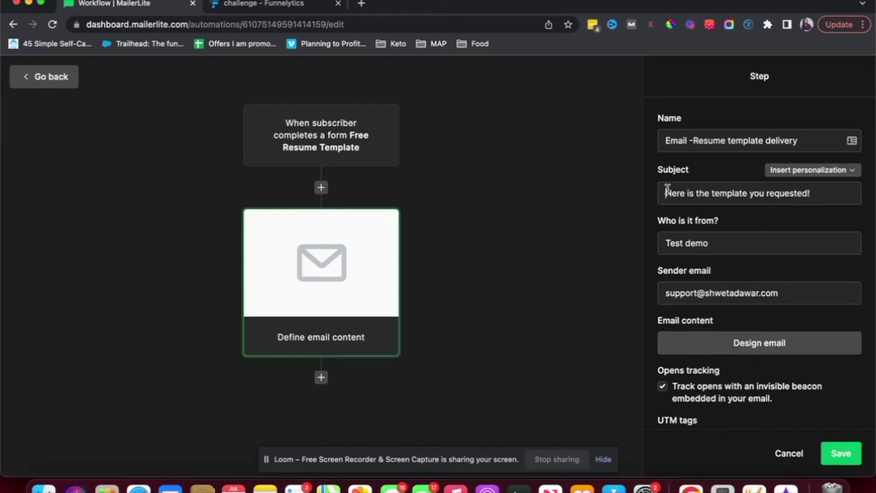
pyautogui.click(800, 171)
pyautogui.click(761, 197)
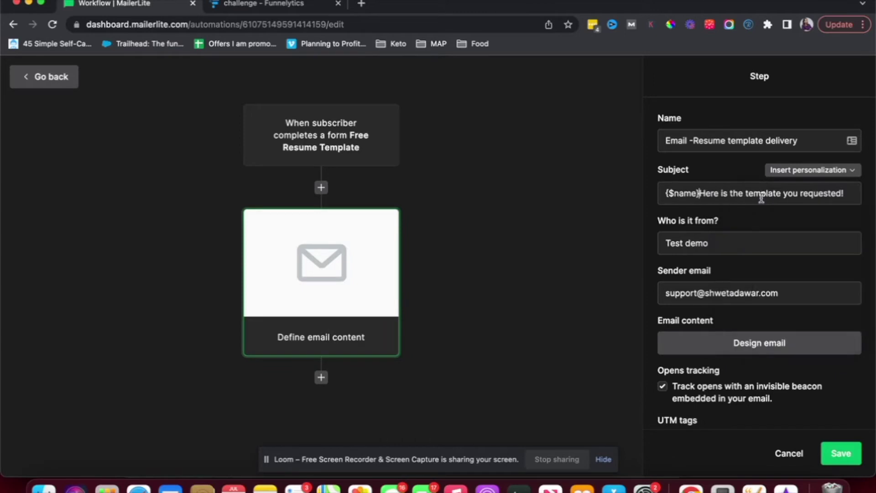
pyautogui.write(',')
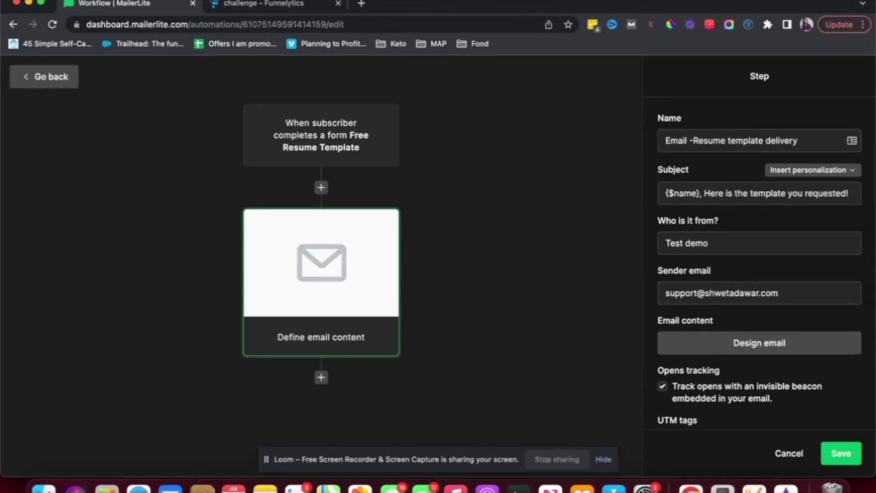
pyautogui.tripleClick(682, 249)
pyautogui.write('Shweta')
# - Start designing the email content in the drag & drop editor
pyautogui.click(746, 347)
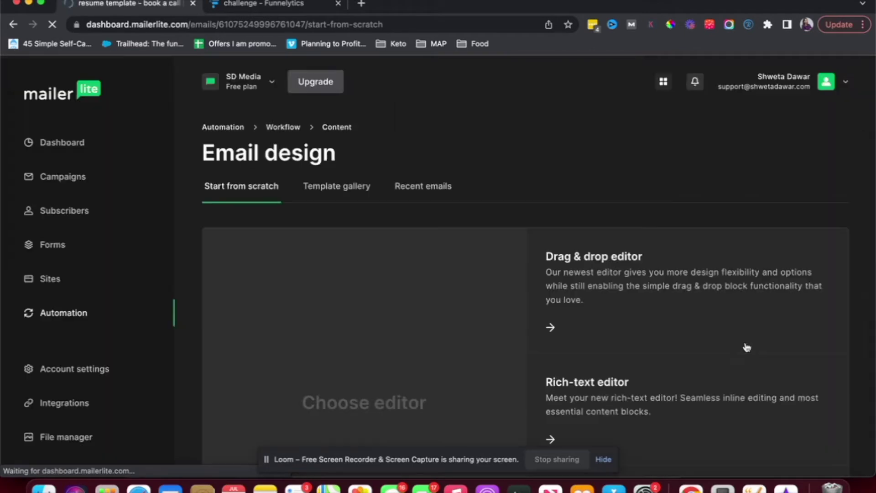
pyautogui.scroll(-3, 406, 301)
pyautogui.moveTo(555, 224)
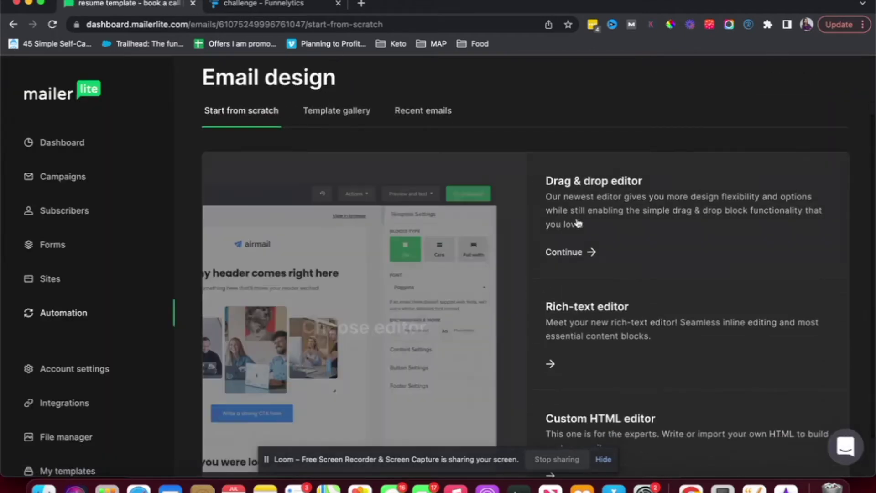
pyautogui.click(578, 182)
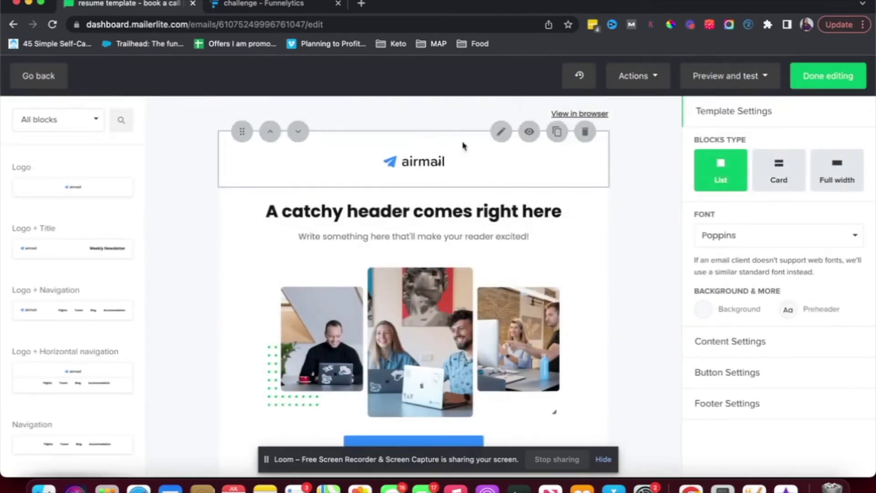
# - Inspect the email-wide actions and the heading block's text and link fields
pyautogui.click(660, 80)
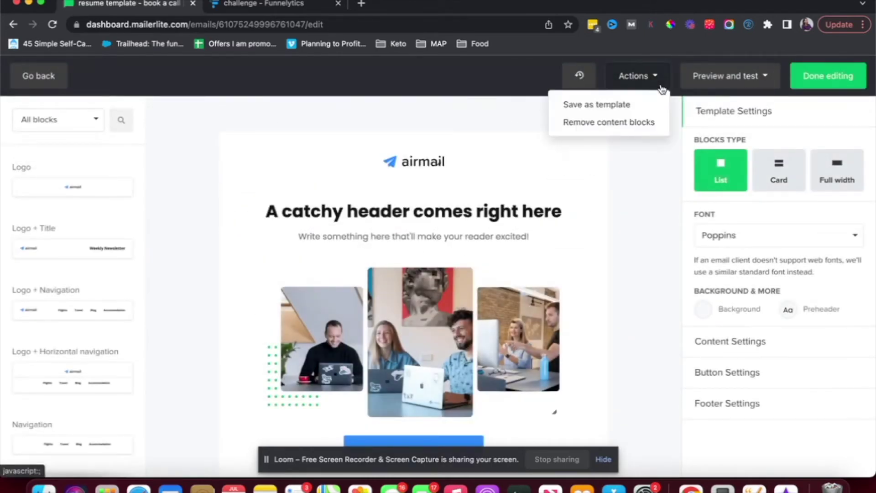
pyautogui.click(601, 289)
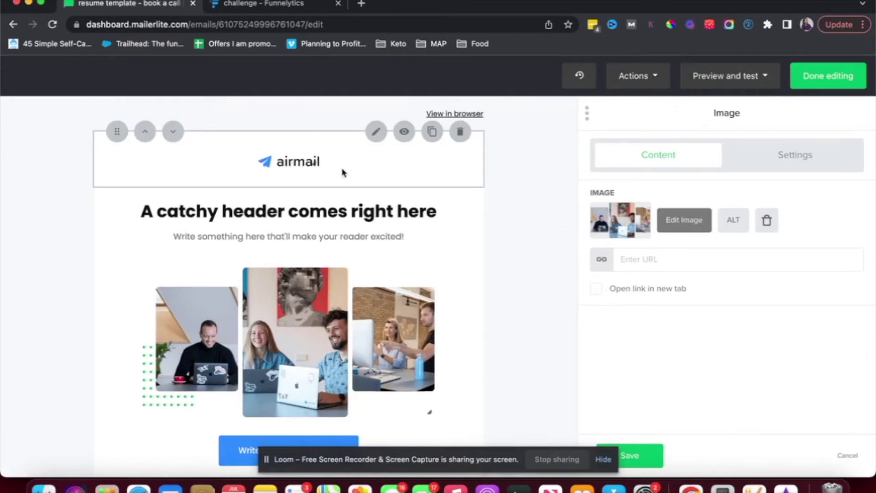
pyautogui.scroll(-9, 350, 319)
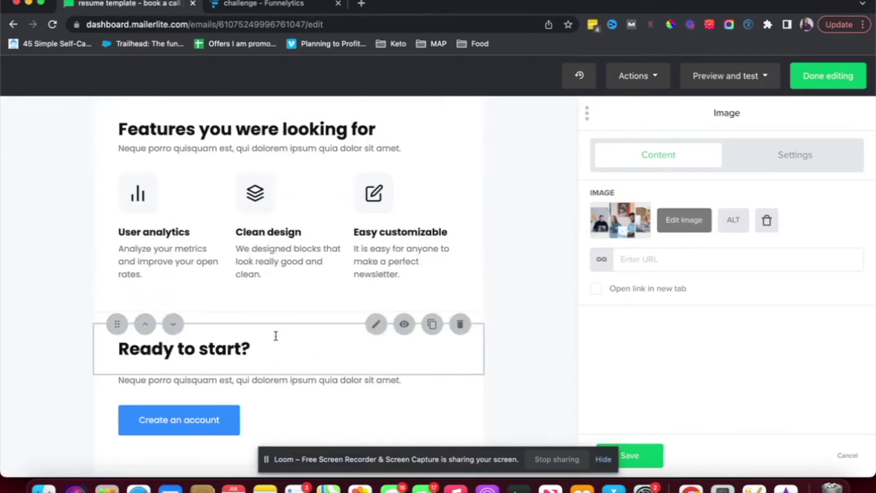
pyautogui.scroll(-3, 273, 335)
pyautogui.scroll(-3, 278, 402)
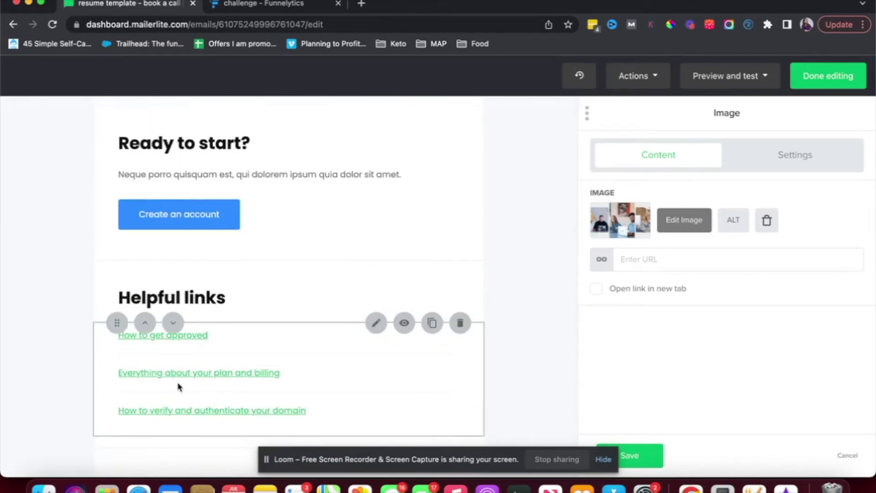
pyautogui.click(633, 82)
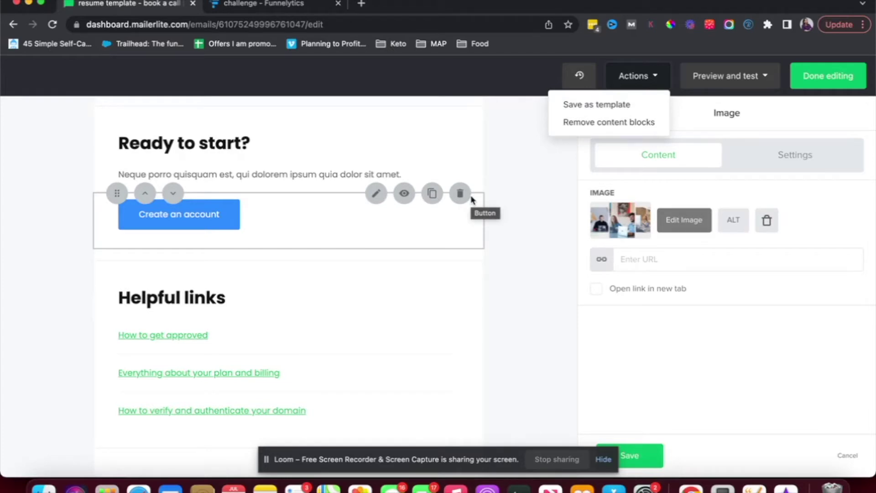
pyautogui.scroll(10, 471, 199)
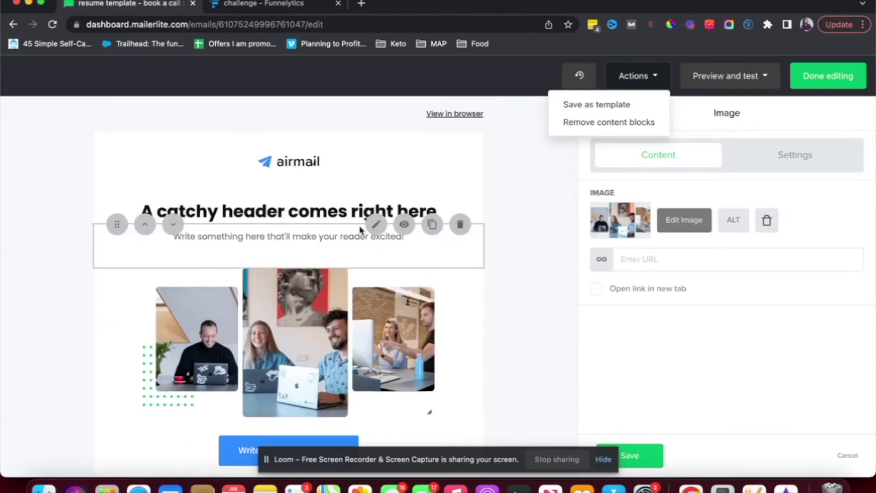
pyautogui.click(335, 209)
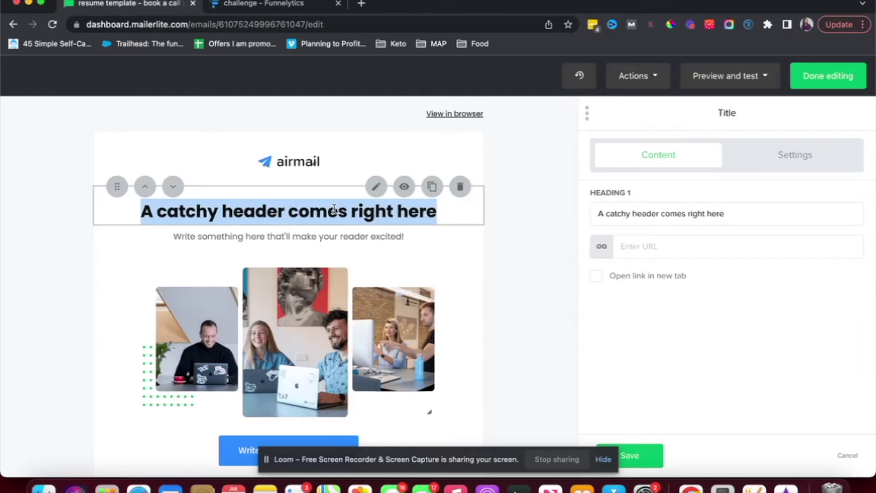
pyautogui.click(380, 192)
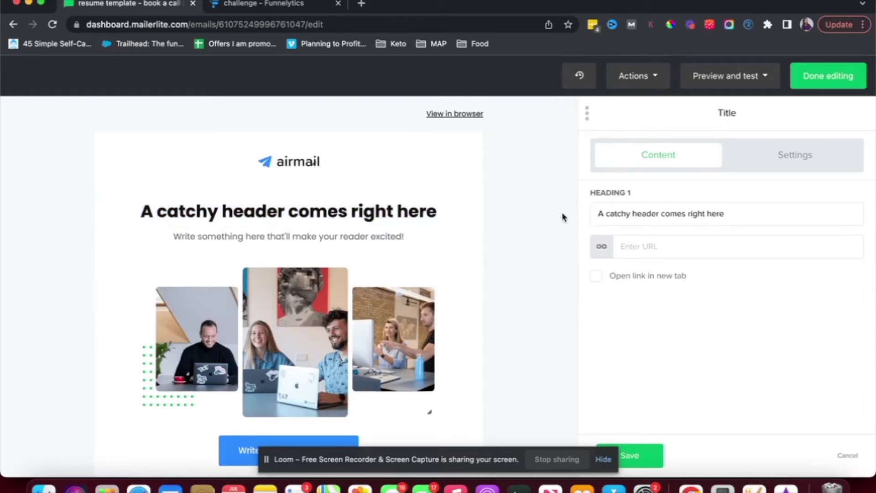
pyautogui.click(685, 252)
pyautogui.tripleClick(679, 219)
pyautogui.click(669, 294)
pyautogui.click(654, 253)
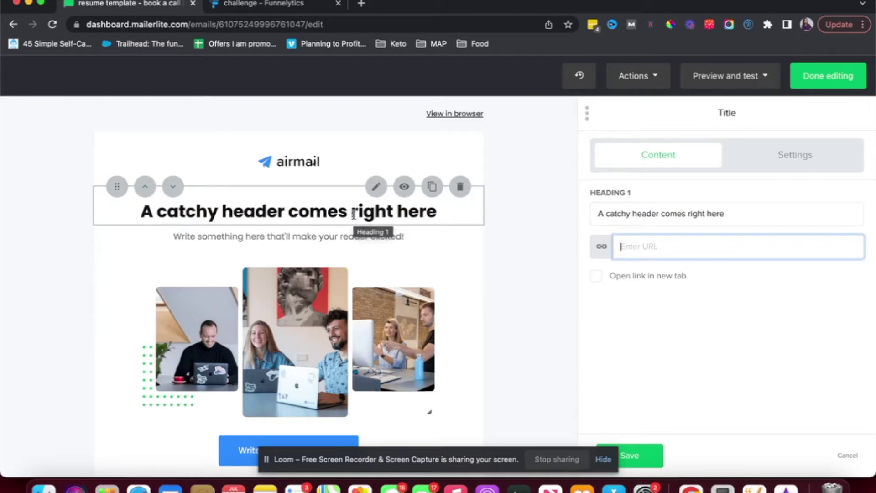
# - Delete the photo block from the email
pyautogui.click(345, 310)
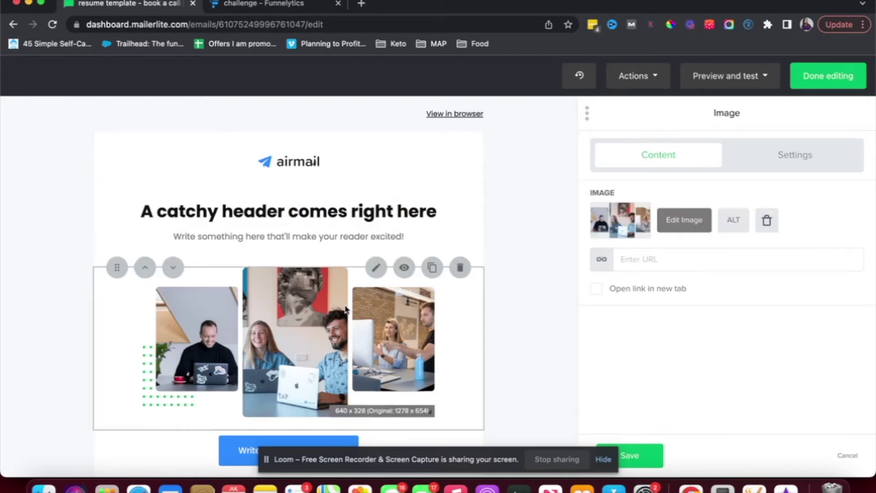
pyautogui.scroll(-4, 346, 310)
pyautogui.scroll(2, 345, 310)
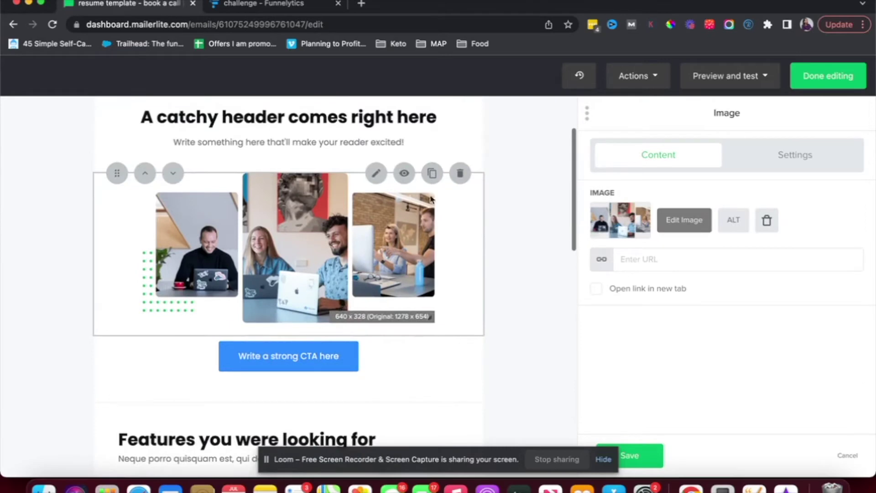
pyautogui.click(463, 178)
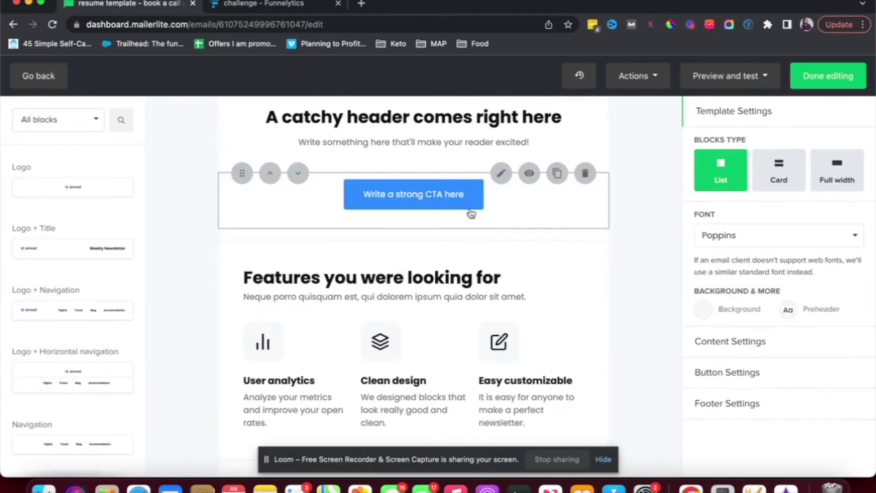
# - Place a Navigation block under the email header and finish the design
pyautogui.scroll(-5, 94, 217)
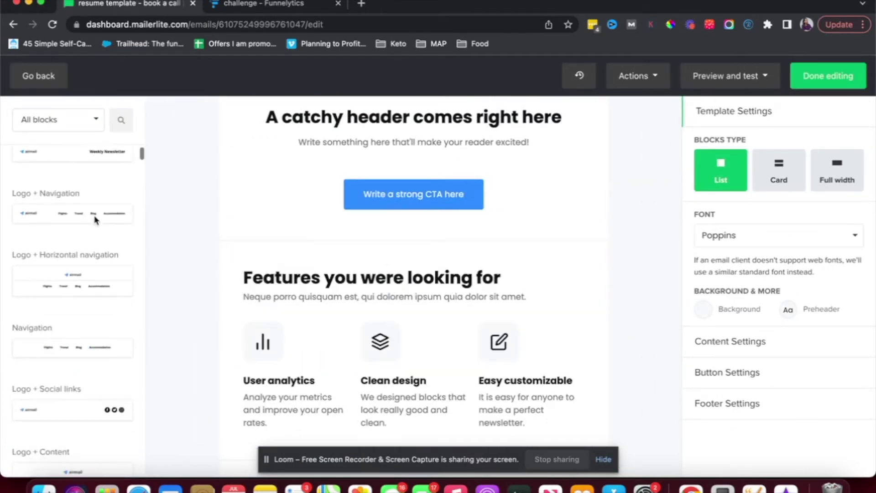
pyautogui.moveTo(78, 254); pyautogui.dragTo(403, 170)
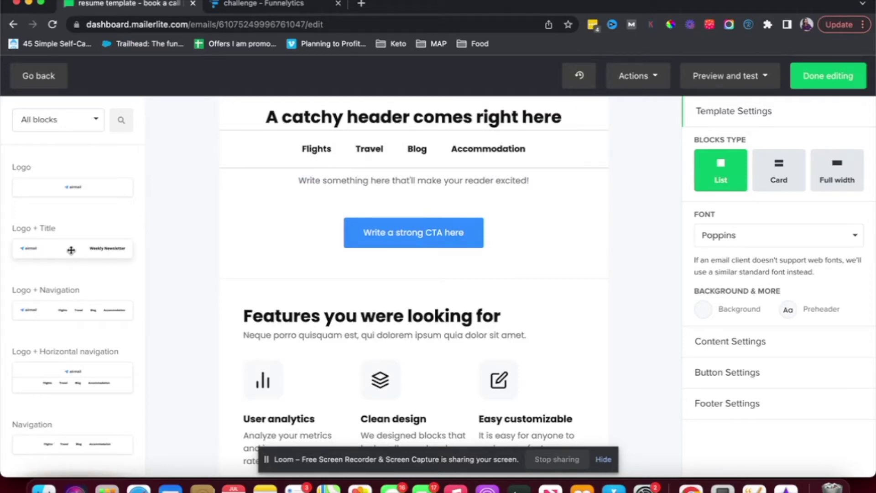
pyautogui.scroll(-4, 70, 250)
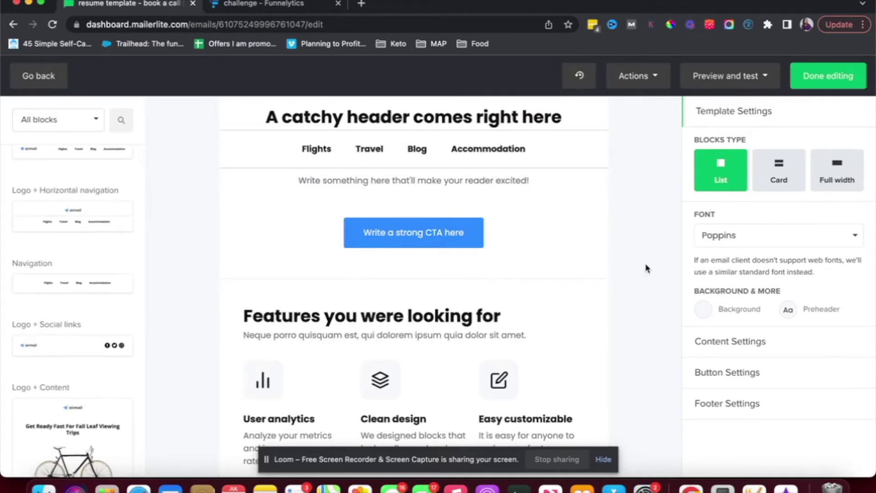
pyautogui.scroll(3, 646, 268)
pyautogui.click(827, 87)
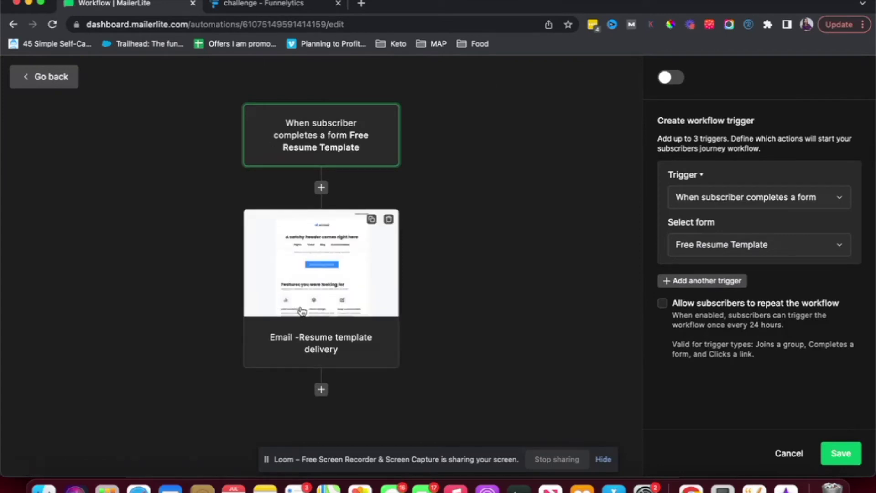
# - Add a 'Wait 1 day(s)' delay step after the resume template delivery email
pyautogui.click(842, 454)
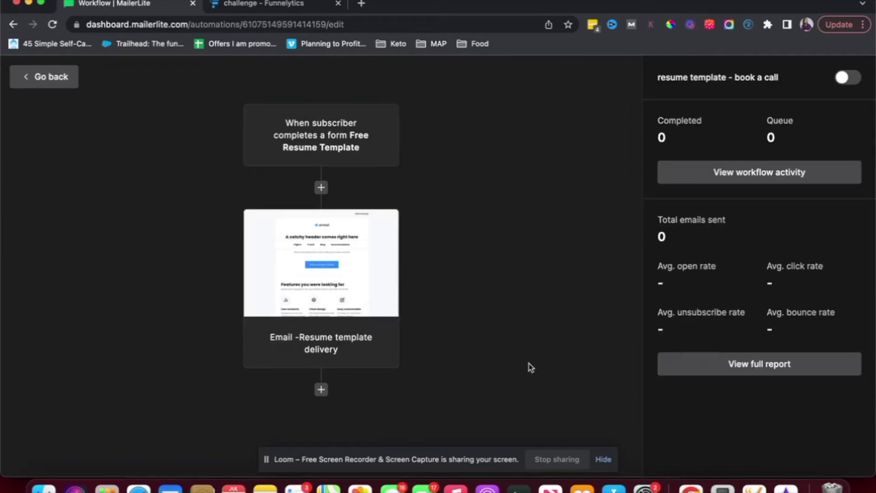
pyautogui.click(260, 5)
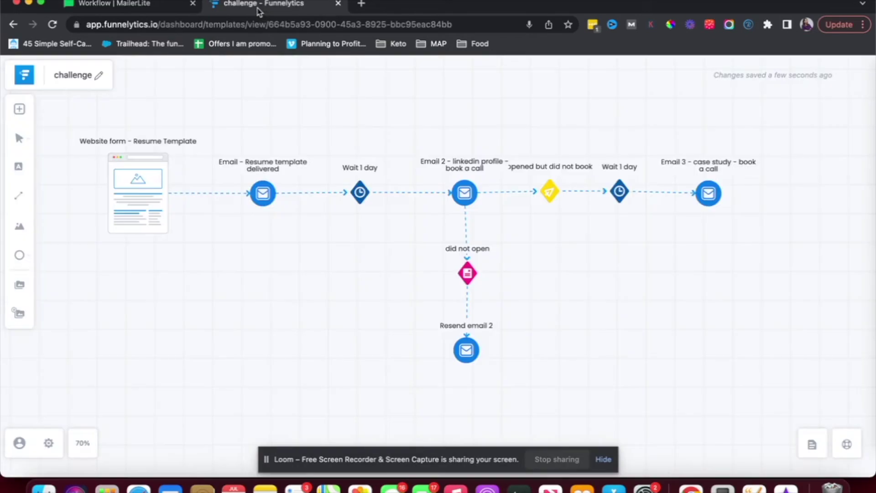
pyautogui.click(167, 5)
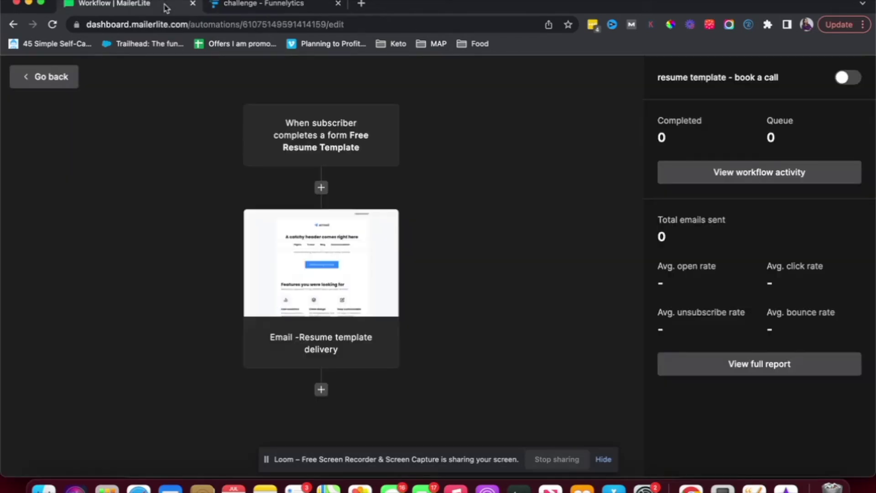
pyautogui.click(321, 389)
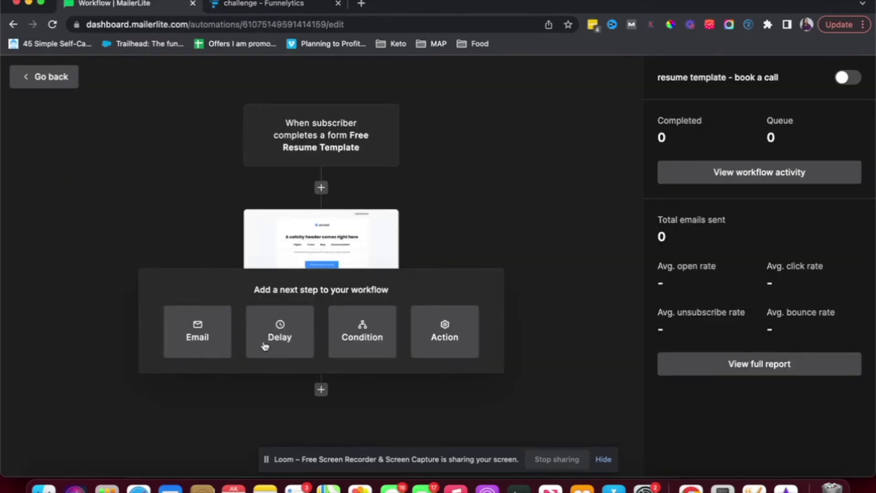
pyautogui.click(277, 351)
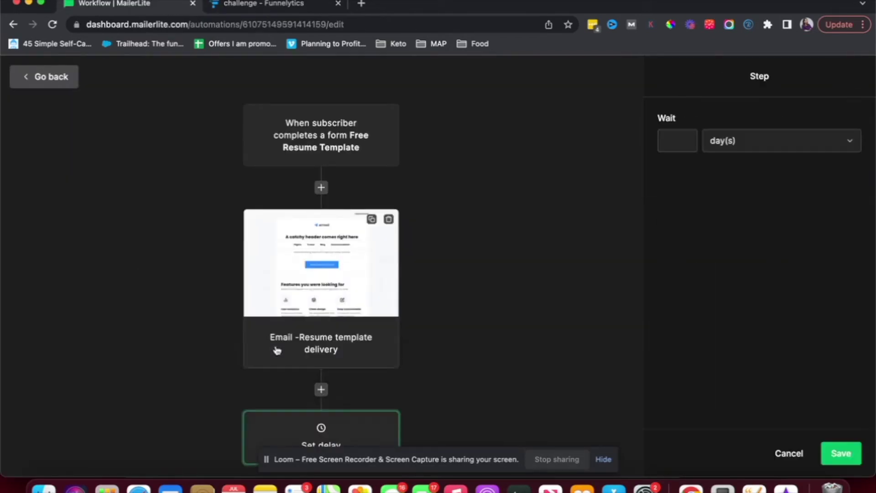
pyautogui.click(676, 141)
pyautogui.write('1')
pyautogui.click(841, 454)
pyautogui.scroll(-3, 537, 306)
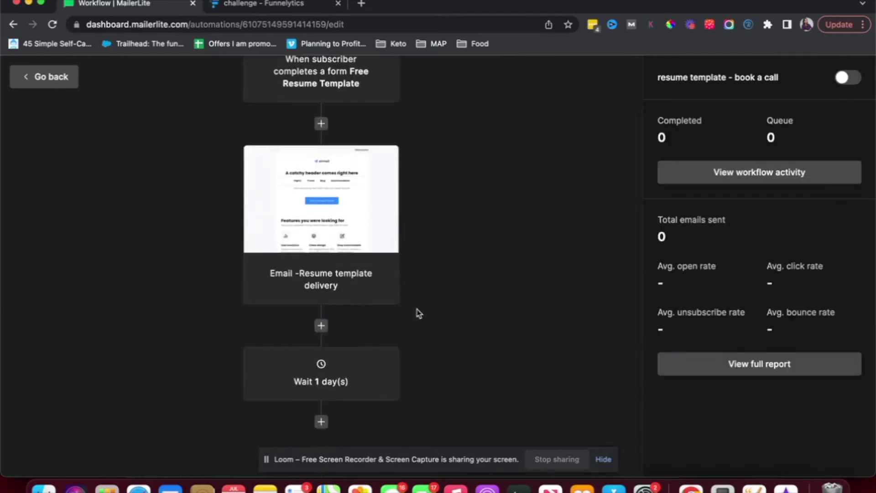
# - Add an email step after the wait named 'Email 2 - linkedin'
pyautogui.click(321, 423)
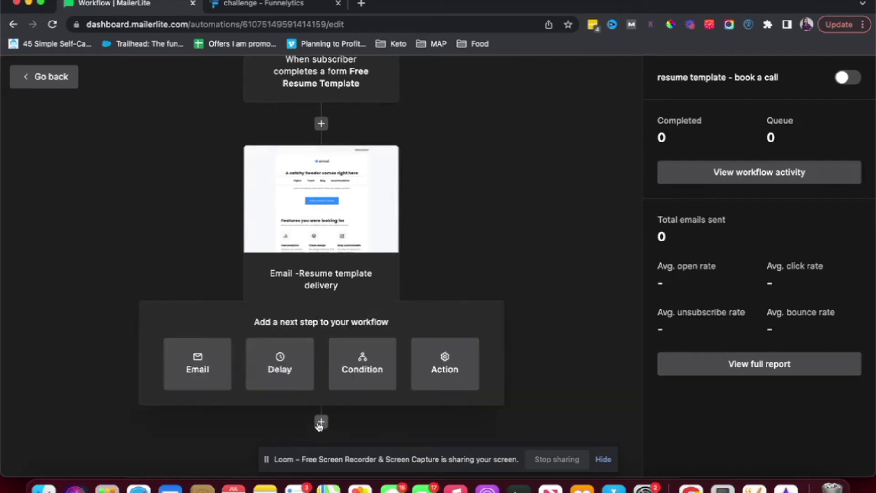
pyautogui.click(196, 365)
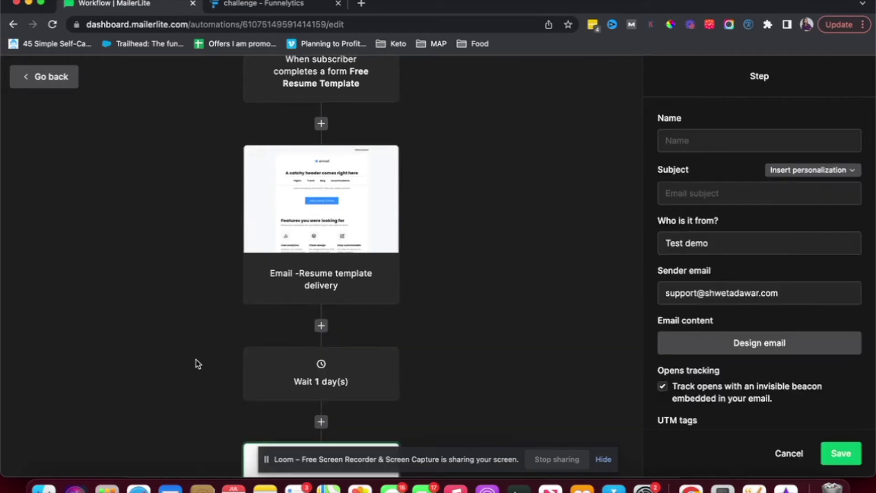
pyautogui.click(679, 135)
pyautogui.write('Email 2 - linkedin')
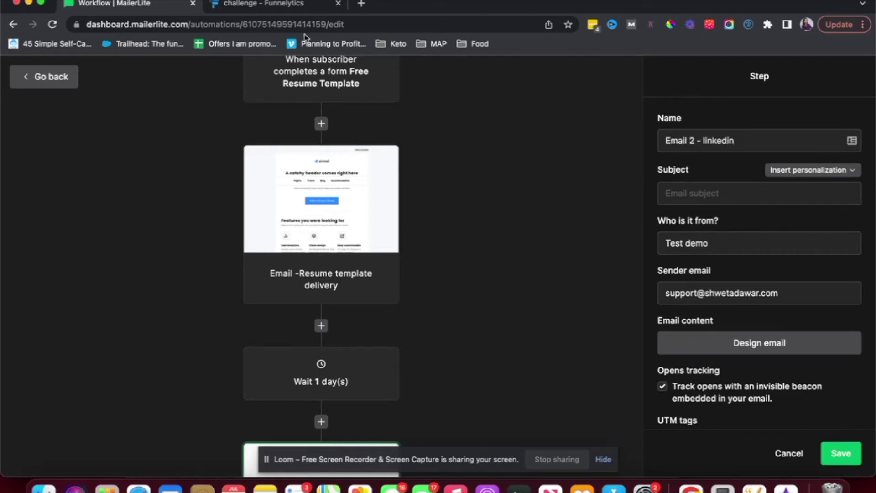
pyautogui.click(274, 6)
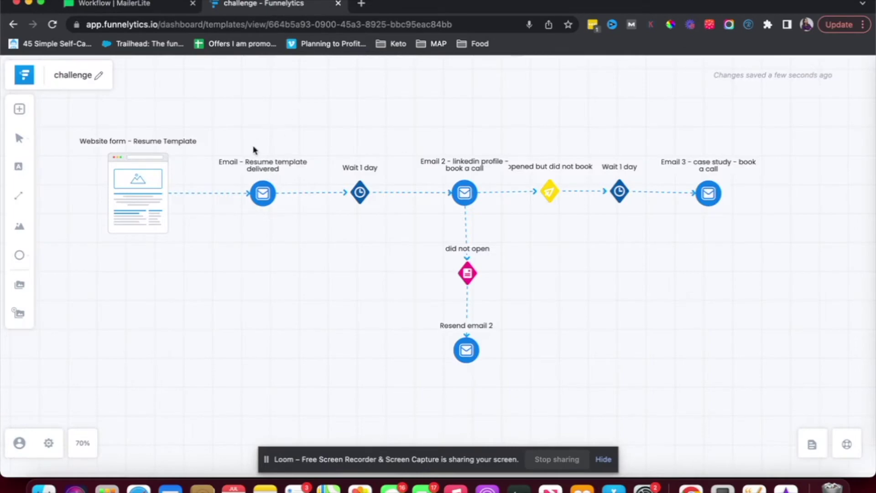
pyautogui.click(113, 6)
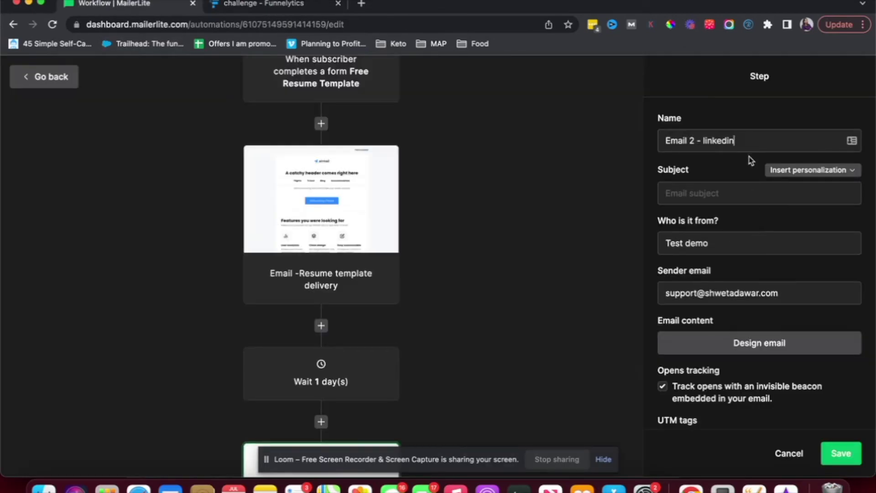
# - Give it the subject 'Linkedin Profile Secrets' and a new sender name, then design it
pyautogui.click(725, 194)
pyautogui.write('Linkedin Profile Secrets')
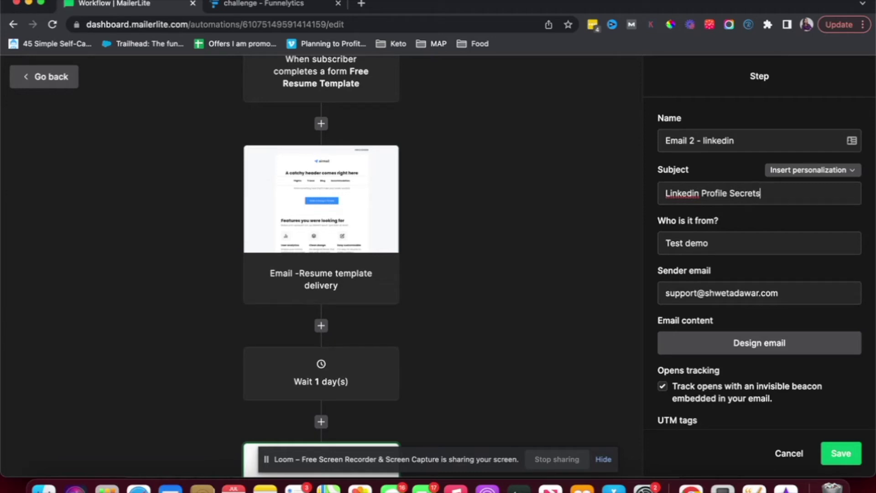
pyautogui.tripleClick(728, 250)
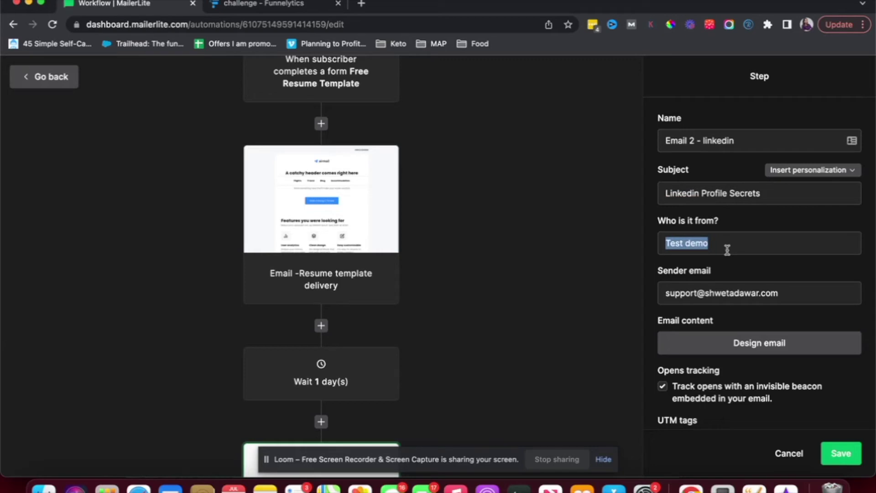
pyautogui.press('BackSpace')
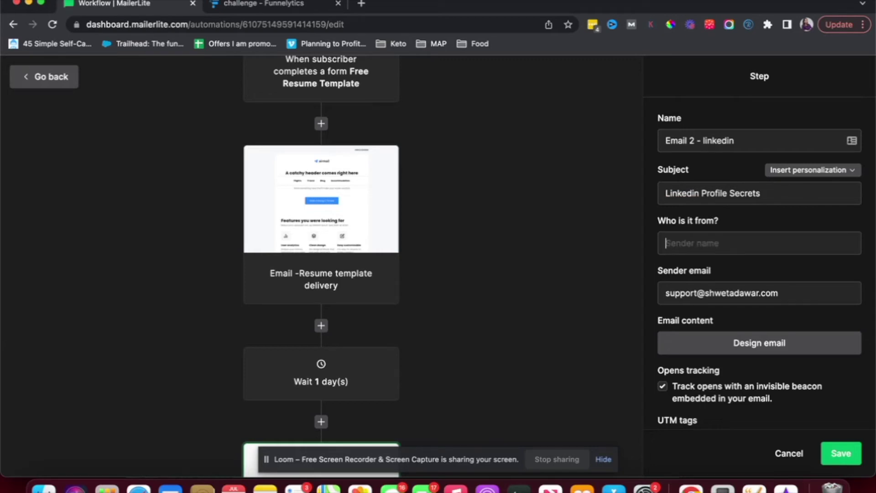
pyautogui.write('Shweta')
pyautogui.click(746, 350)
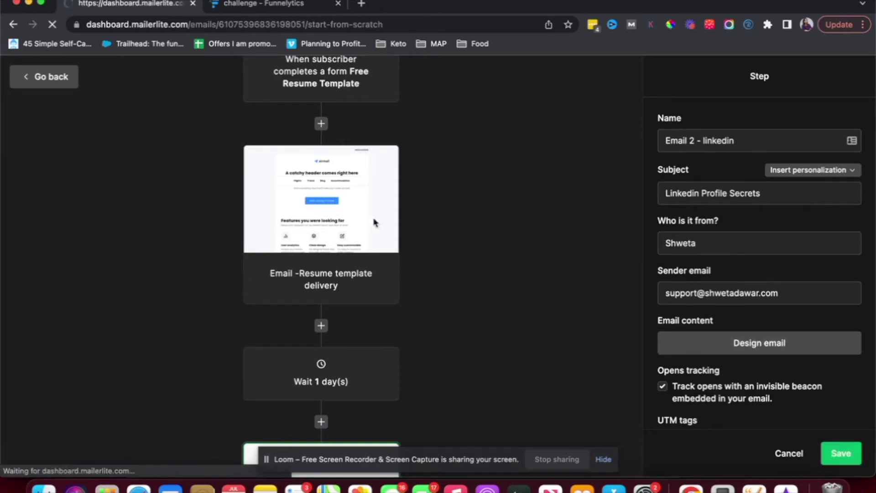
# - Browse the template gallery and recent emails filtered to Automations
pyautogui.scroll(-3, 474, 260)
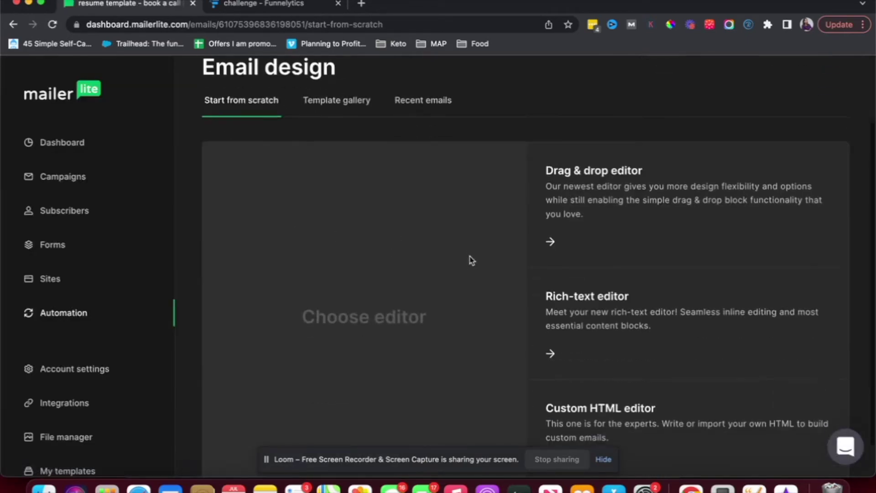
pyautogui.scroll(2, 470, 260)
pyautogui.click(327, 165)
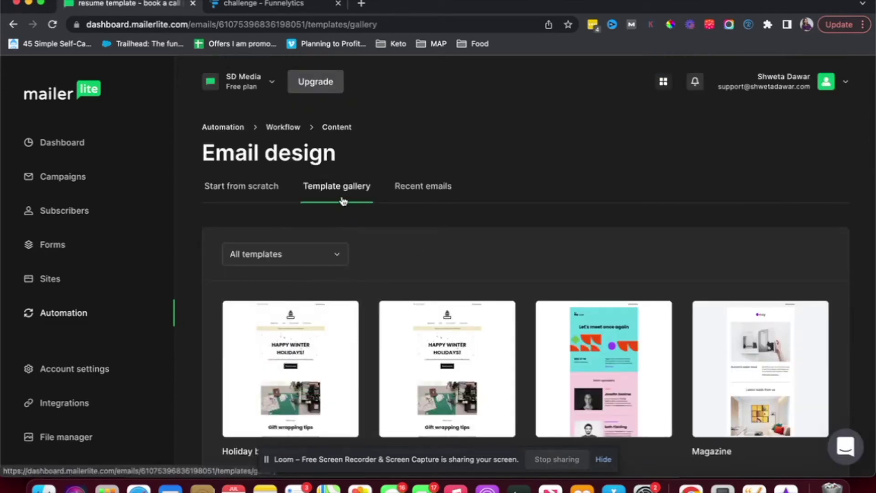
pyautogui.click(418, 196)
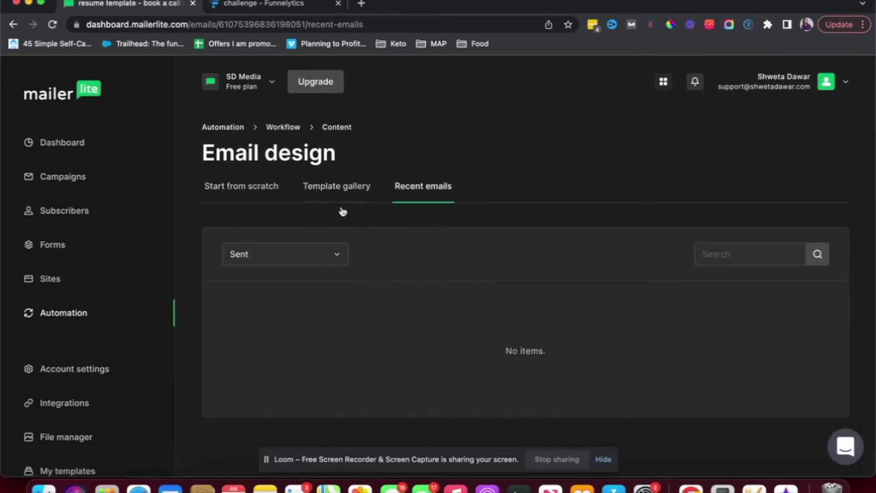
pyautogui.click(270, 261)
pyautogui.click(252, 324)
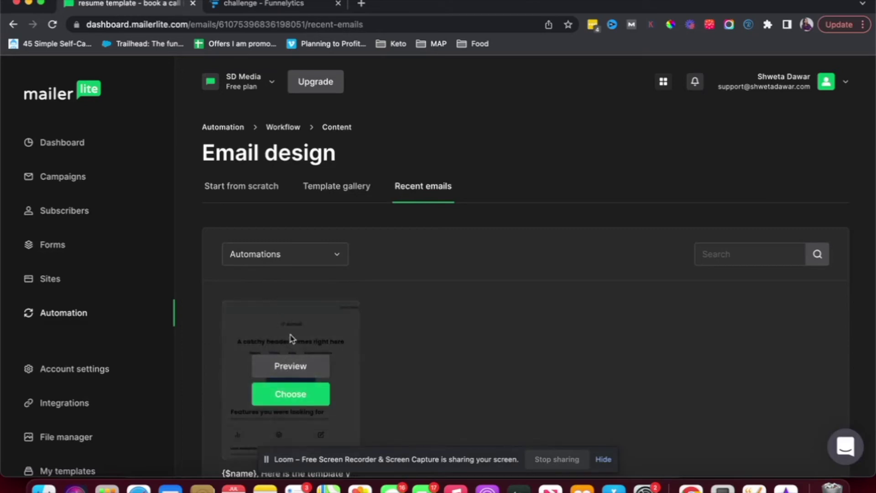
pyautogui.click(264, 259)
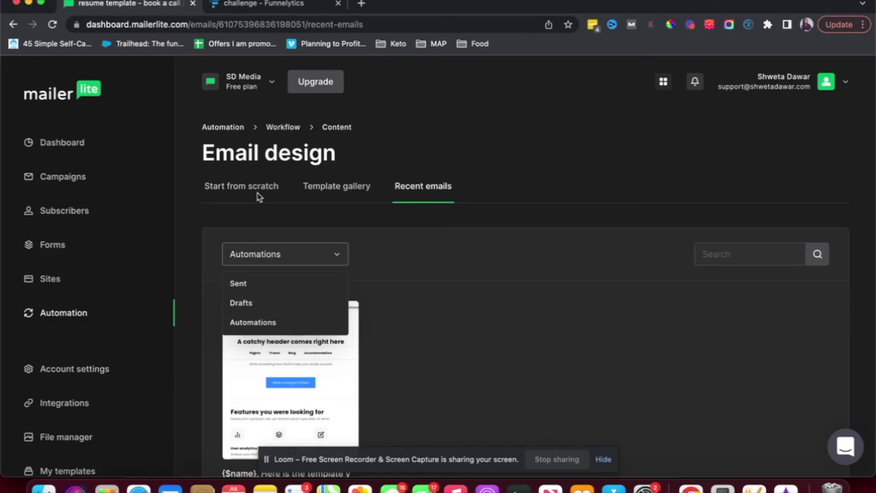
# - Start the email from scratch in the drag & drop editor and finish editing
pyautogui.click(260, 4)
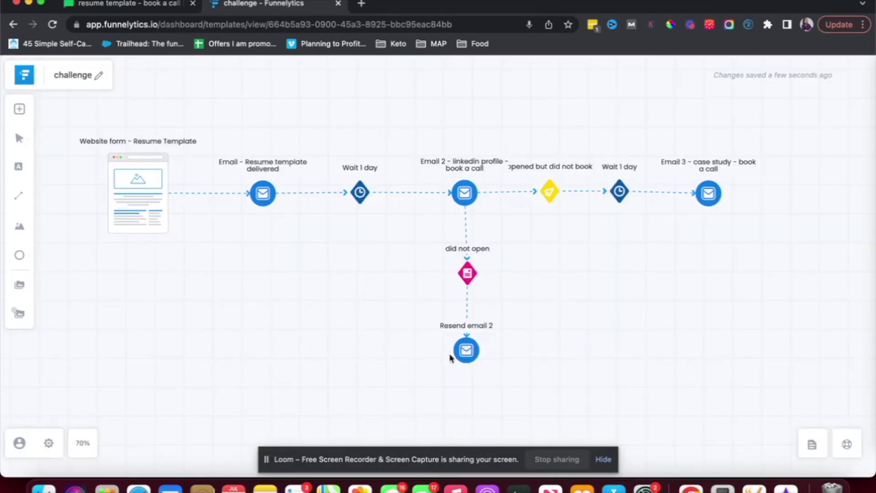
pyautogui.click(137, 6)
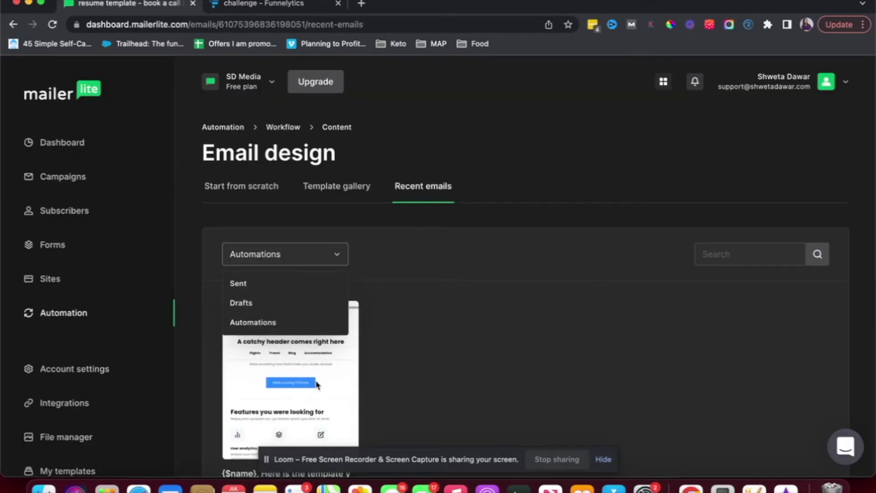
pyautogui.click(247, 188)
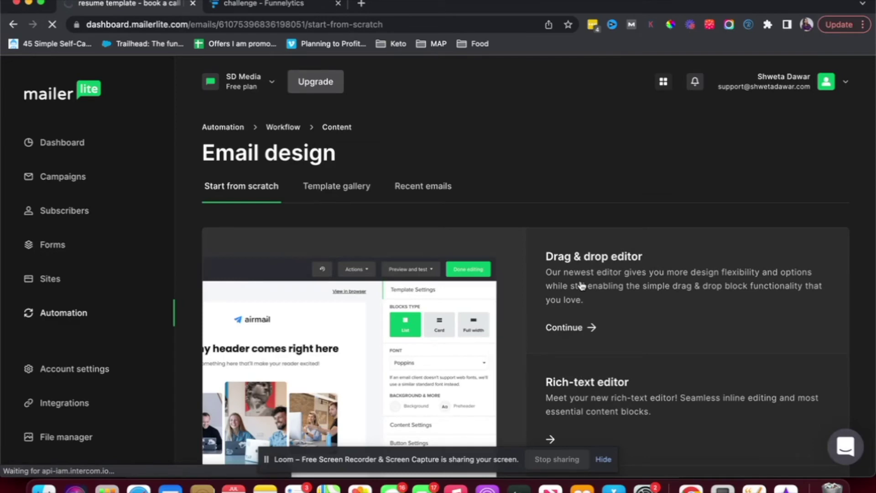
pyautogui.click(580, 286)
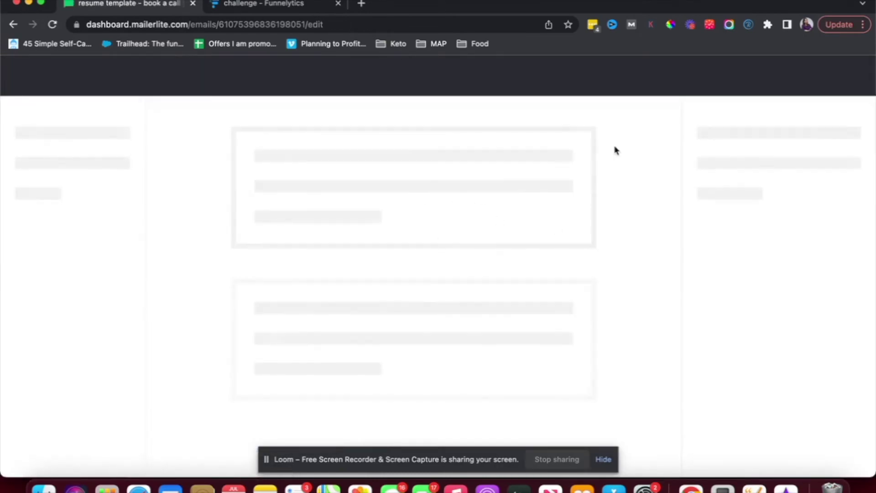
pyautogui.click(814, 88)
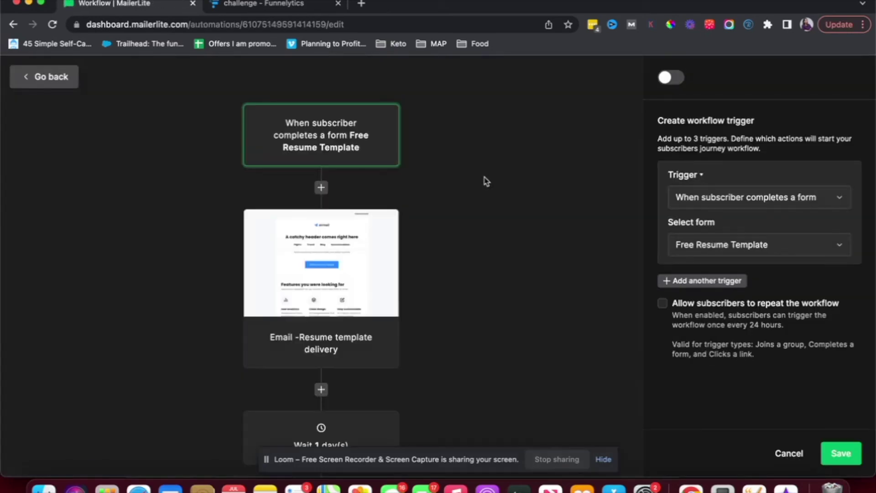
# - Add a 'Wait 1 day(s)' delay step below 'Email 2 - linkedin'
pyautogui.scroll(-5, 486, 181)
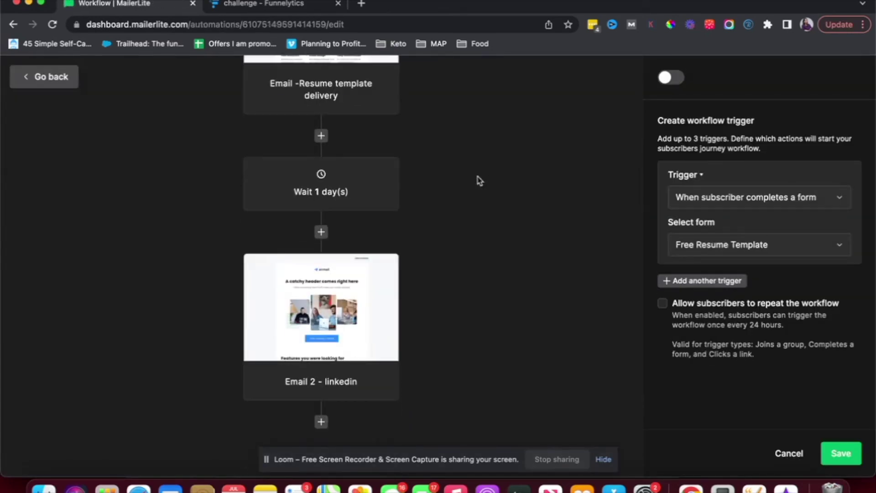
pyautogui.click(322, 423)
pyautogui.click(276, 366)
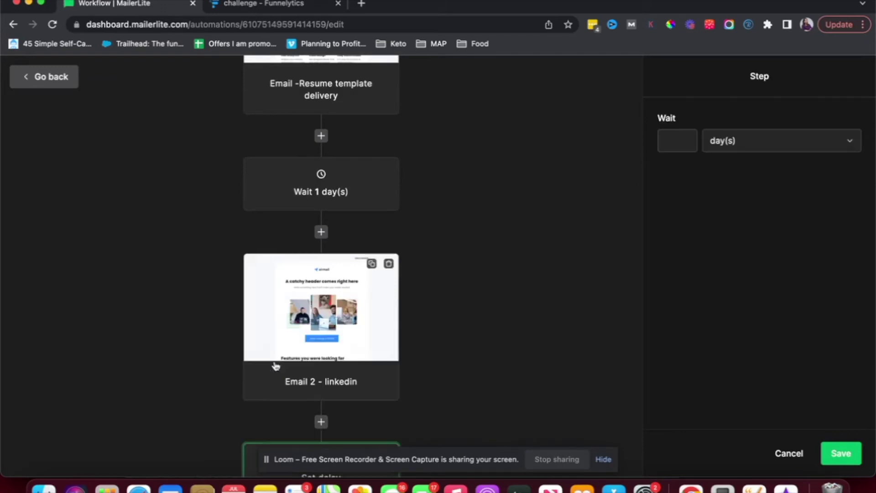
pyautogui.scroll(-2, 276, 366)
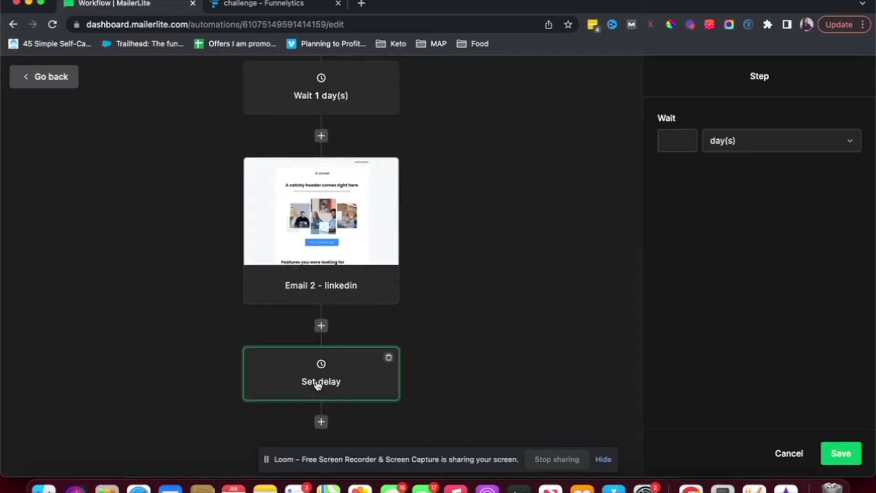
pyautogui.click(675, 140)
pyautogui.write('1')
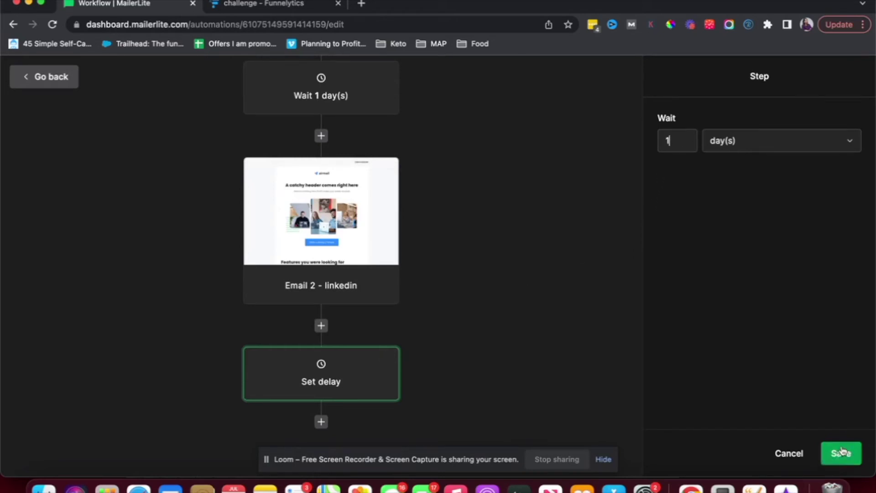
pyautogui.click(842, 453)
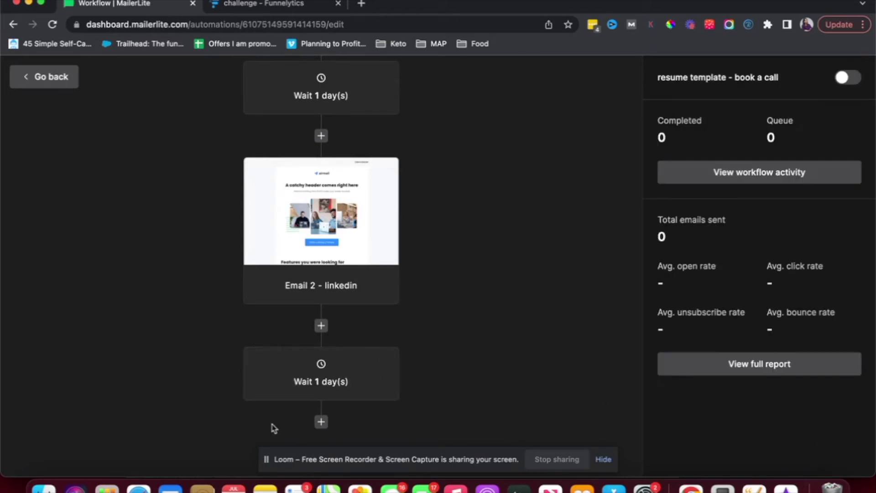
# - Add a condition: Workflow activity, 'Email 2 - linkedin' was opened with no links clicked
pyautogui.click(321, 422)
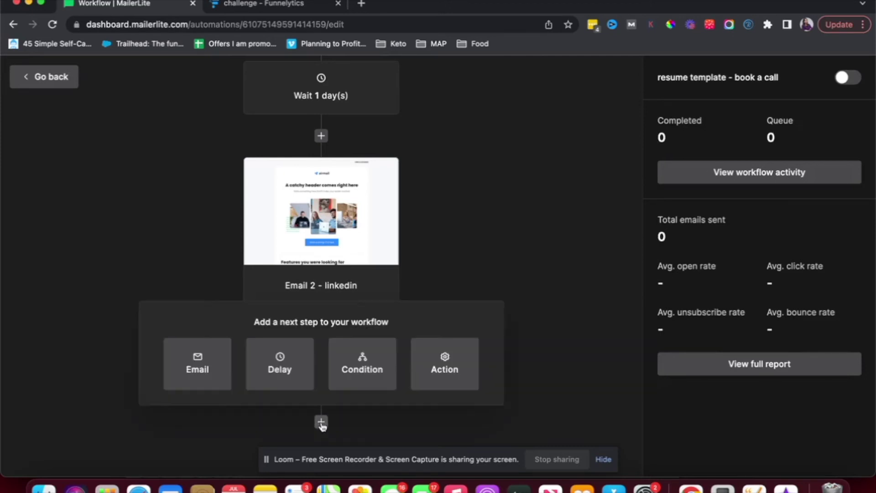
pyautogui.click(352, 372)
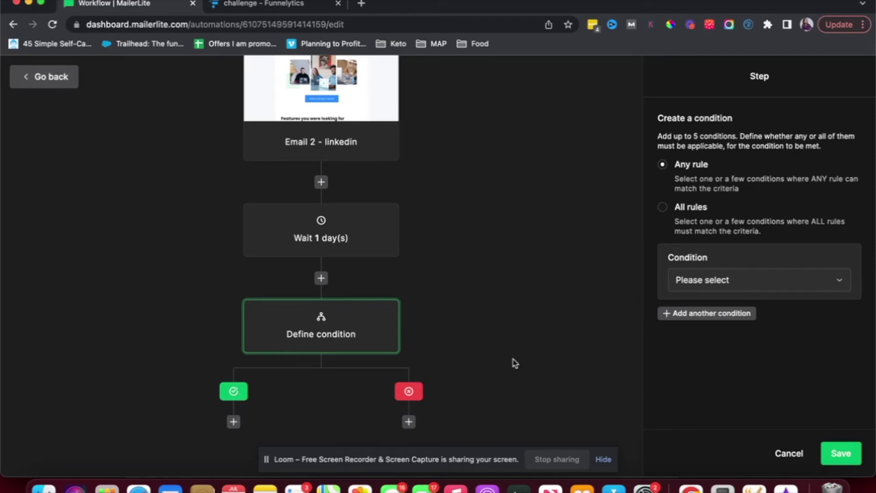
pyautogui.click(693, 287)
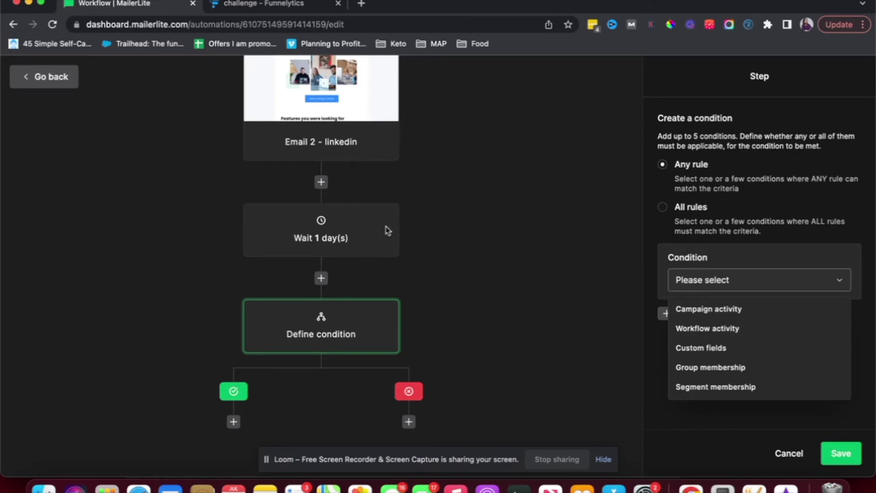
pyautogui.click(749, 330)
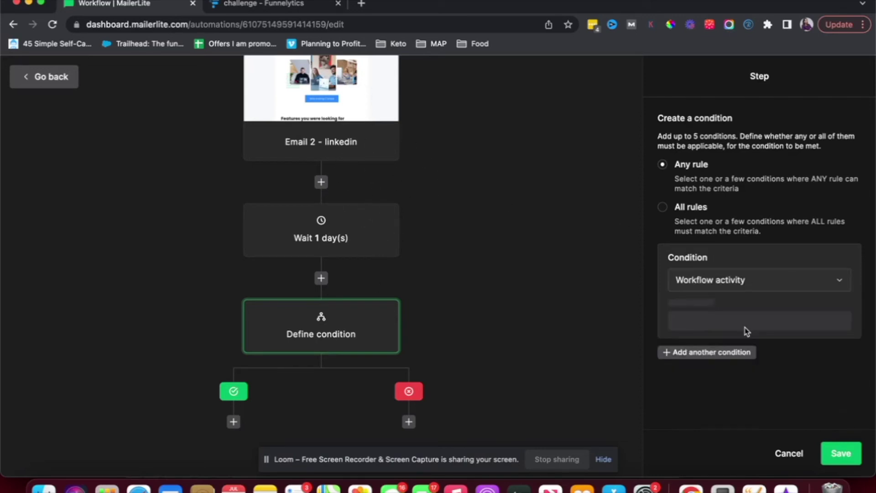
pyautogui.click(745, 314)
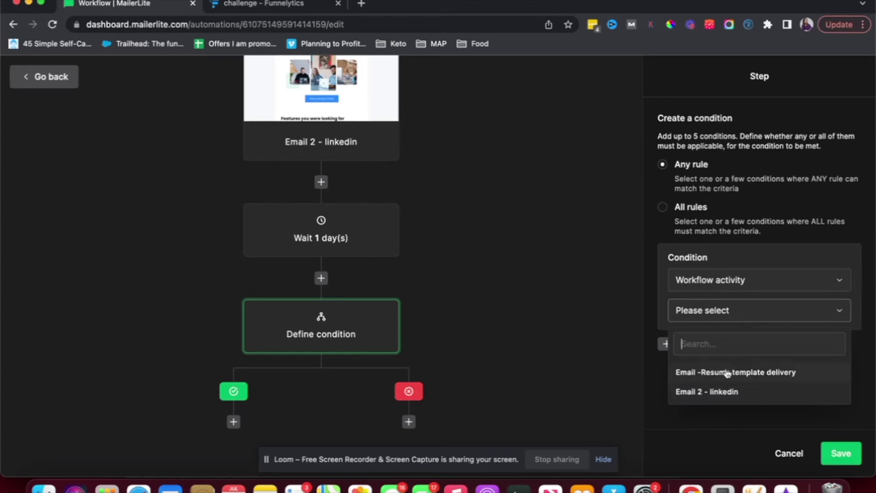
pyautogui.click(721, 391)
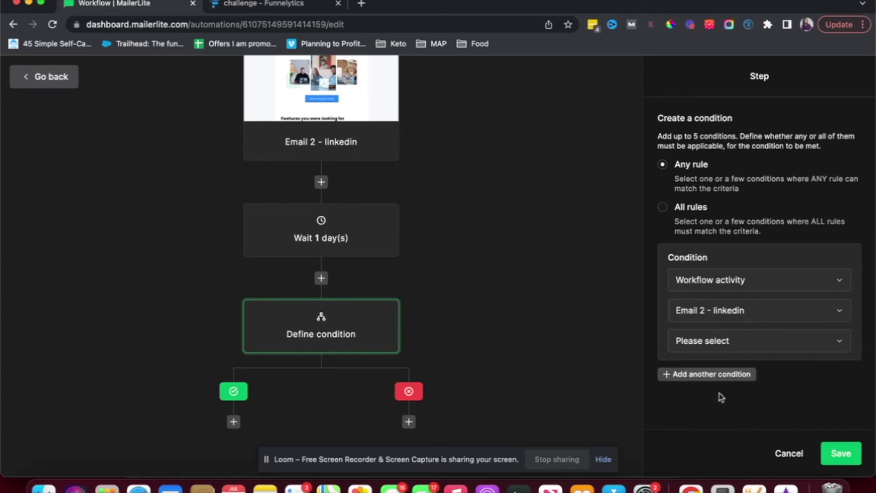
pyautogui.click(715, 338)
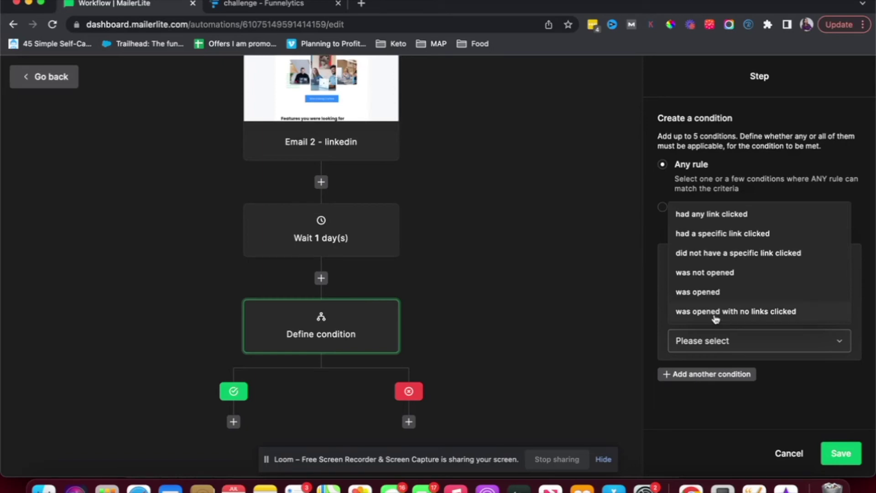
pyautogui.click(716, 313)
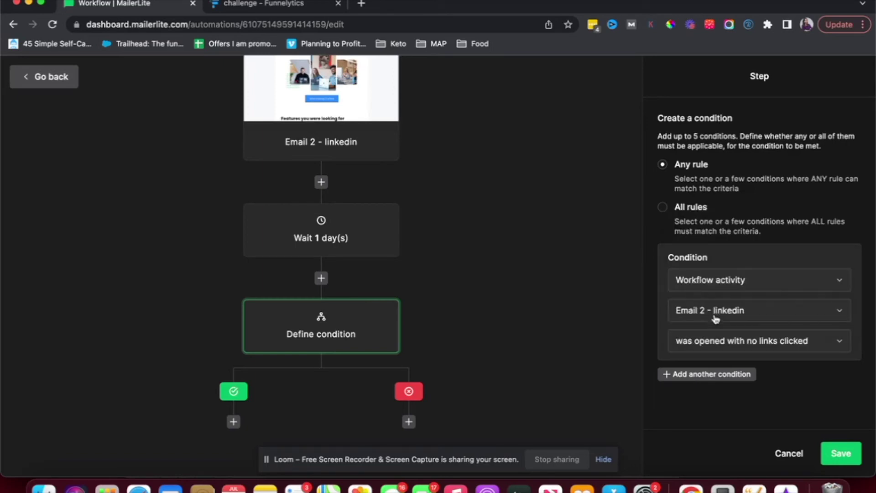
pyautogui.click(825, 450)
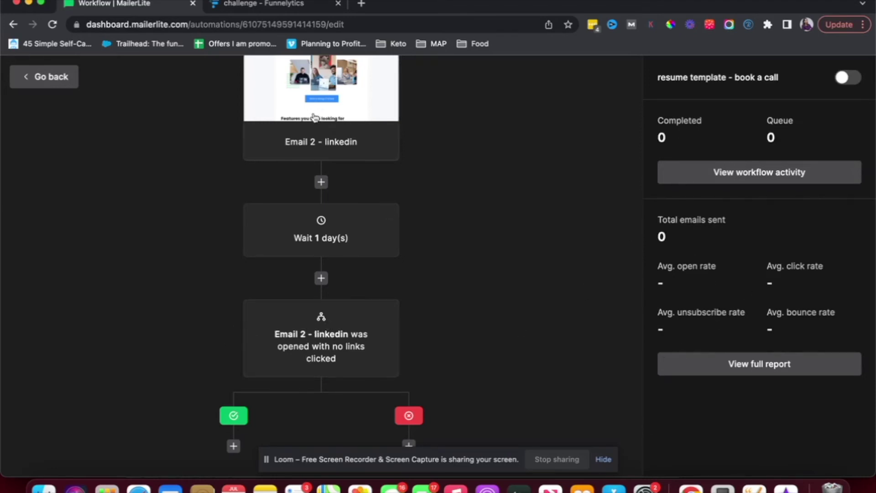
# - Begin adding a step on the condition's yes branch
pyautogui.scroll(-1, 321, 358)
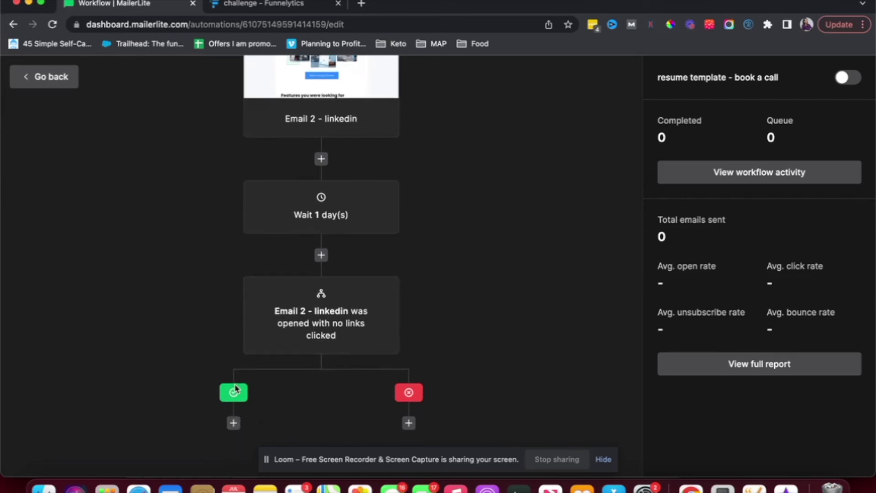
pyautogui.moveTo(316, 325)
pyautogui.click(232, 423)
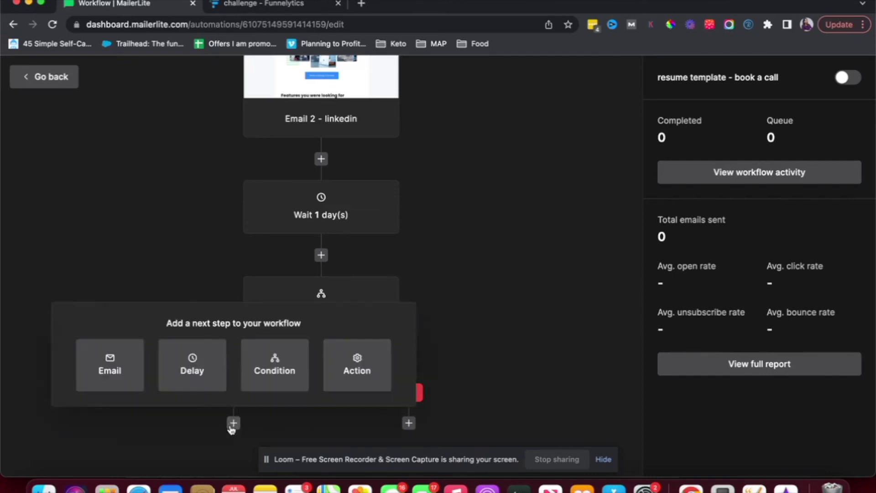
# - Add an email step to the yes branch and begin naming it 'Email'
pyautogui.click(130, 385)
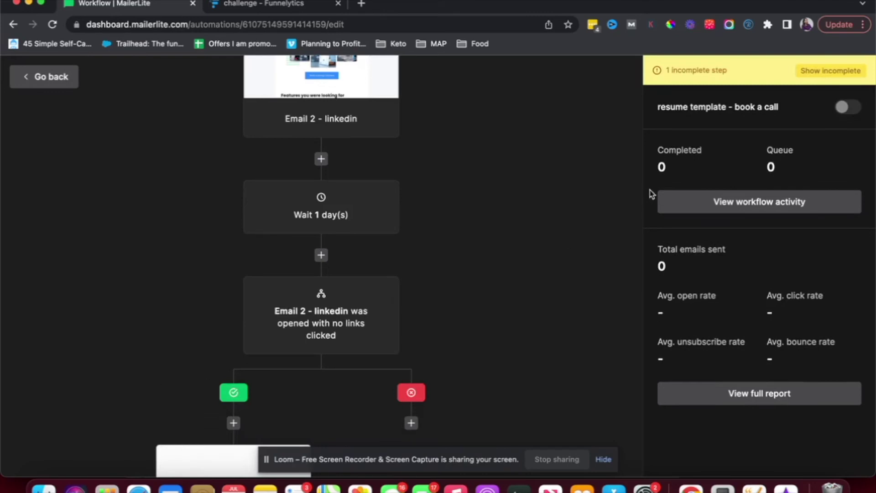
pyautogui.scroll(-3, 253, 399)
pyautogui.click(217, 379)
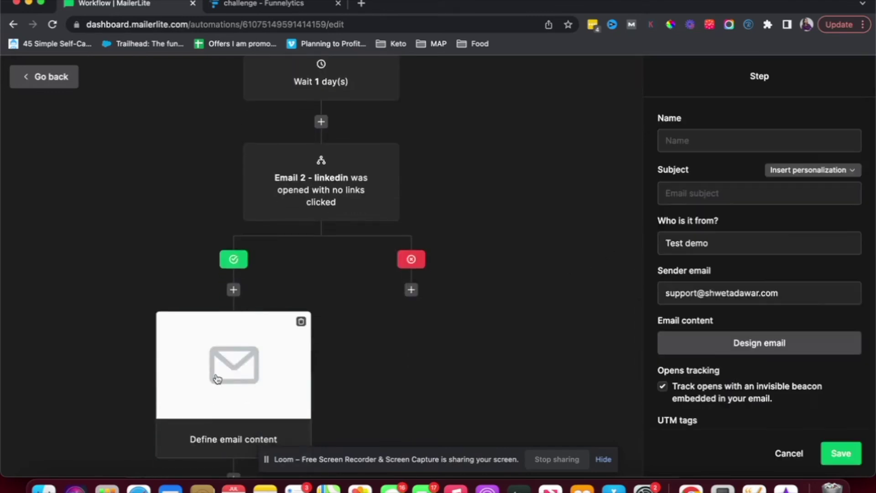
pyautogui.click(713, 135)
pyautogui.write('Email 3')
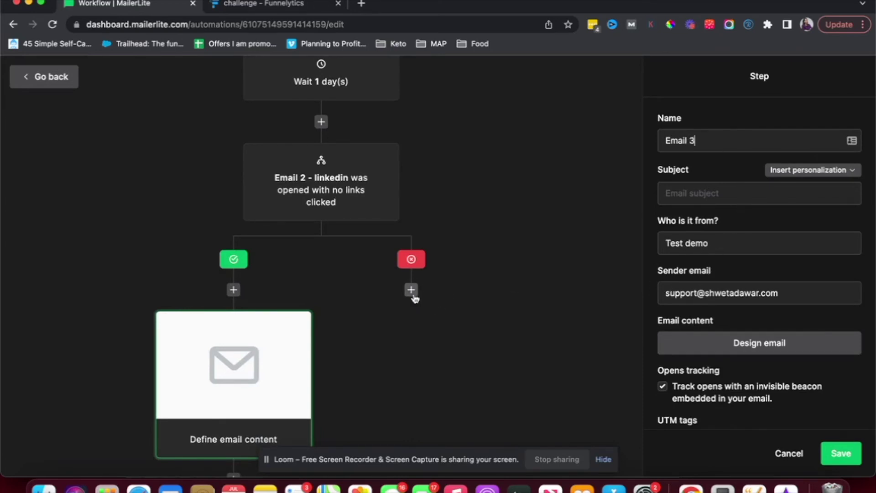
# - Add an email step to the no branch and name it 'Email 2 resend'
pyautogui.moveTo(414, 299); pyautogui.dragTo(416, 241)
pyautogui.click(411, 232)
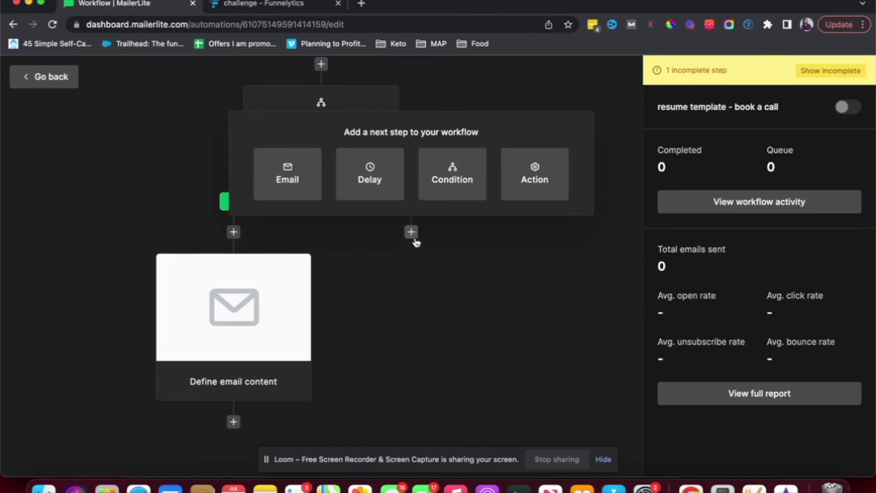
pyautogui.click(290, 191)
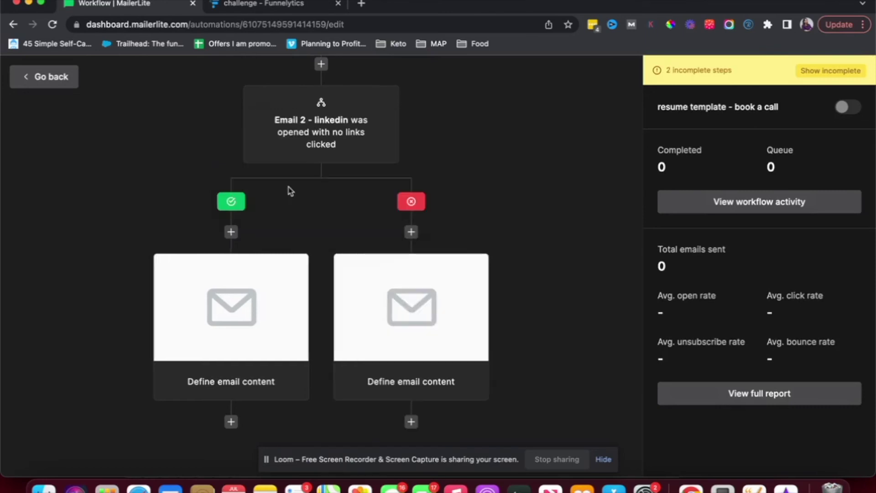
pyautogui.click(485, 309)
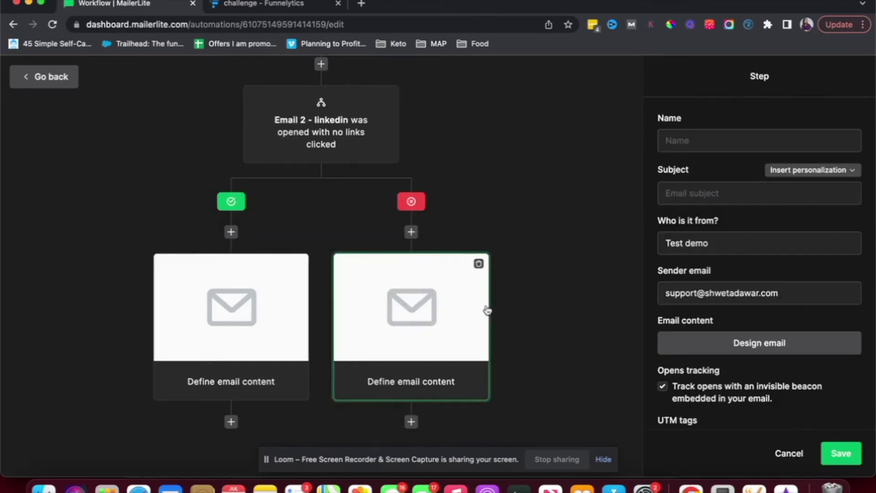
pyautogui.click(694, 141)
pyautogui.write('Email 2 recent')
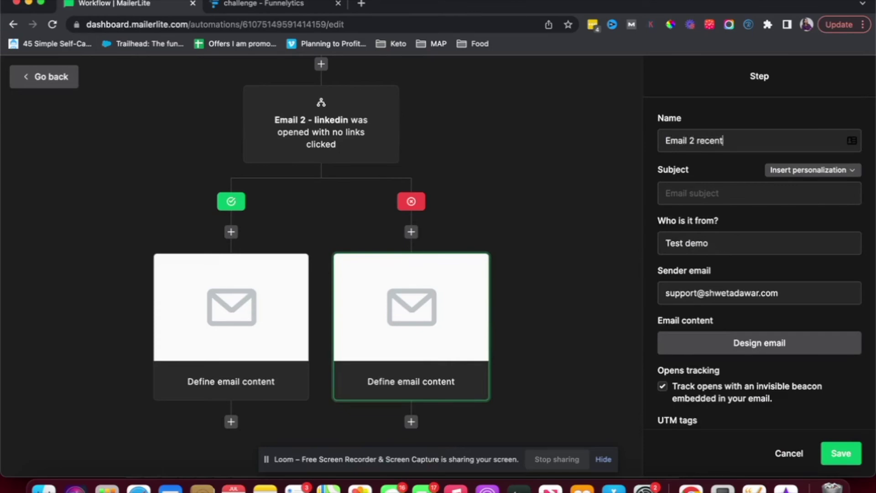
pyautogui.write('end')
pyautogui.scroll(-3, 749, 274)
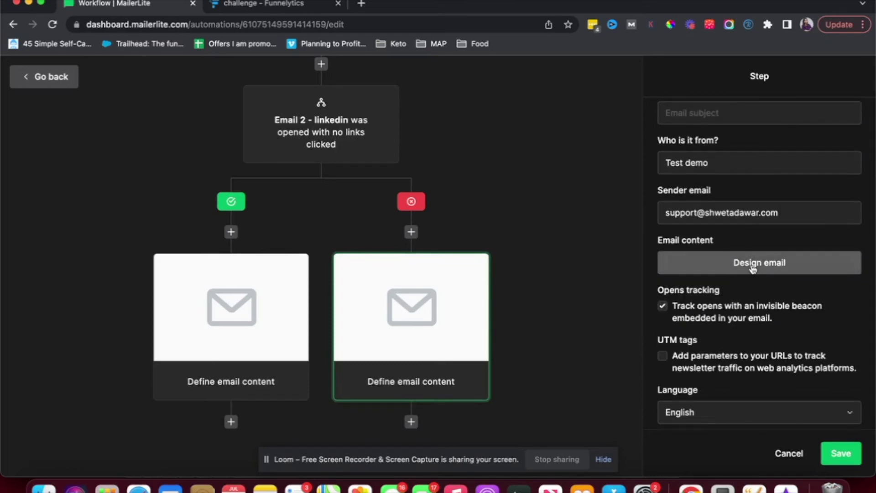
pyautogui.click(752, 267)
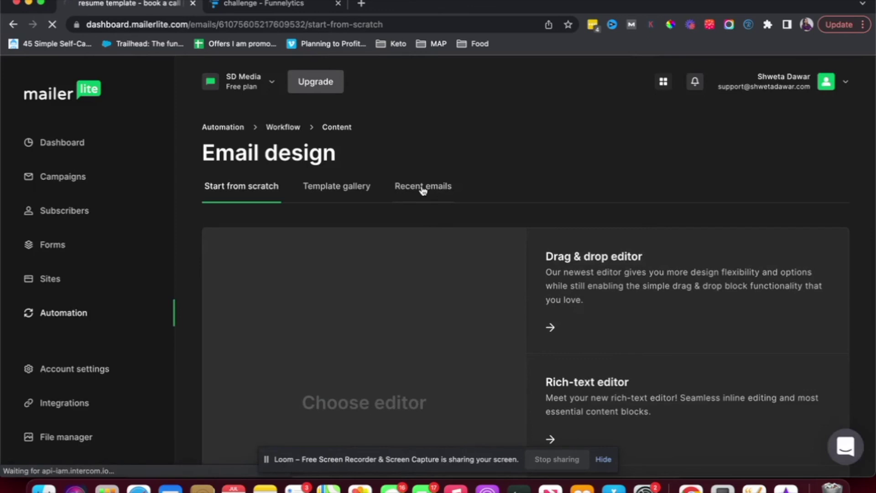
# - Reuse the 'Linkedin Profile Secrets' automation email design for the Email 2 resend content
pyautogui.click(424, 191)
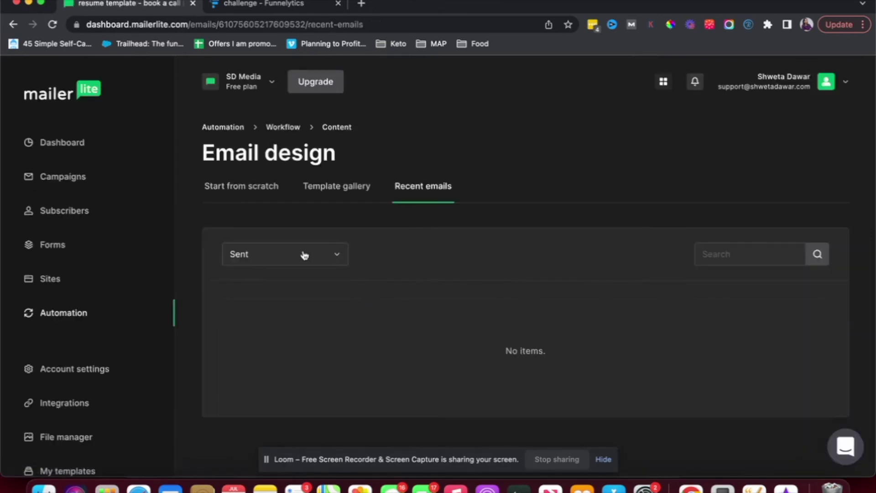
pyautogui.click(297, 263)
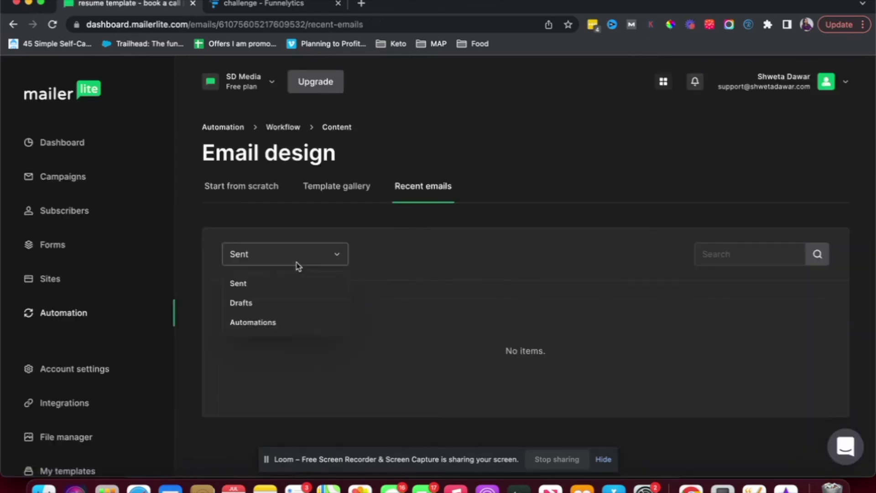
pyautogui.click(274, 325)
pyautogui.moveTo(403, 374)
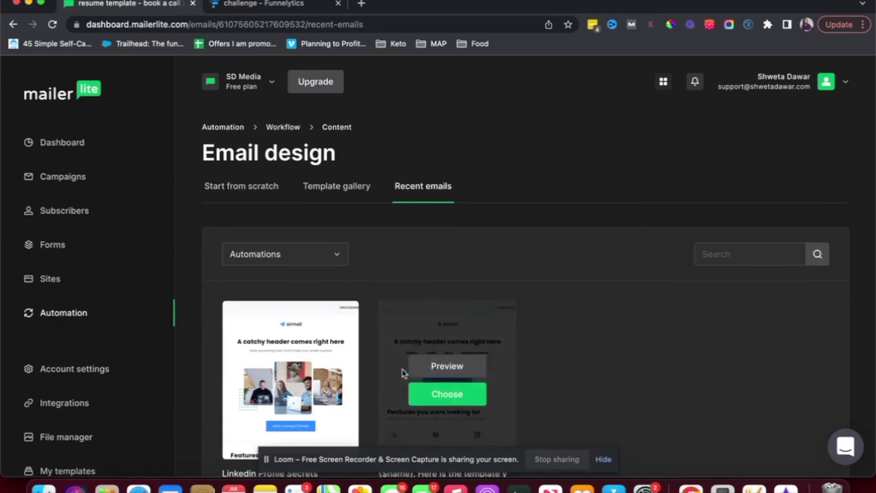
pyautogui.scroll(-3, 403, 373)
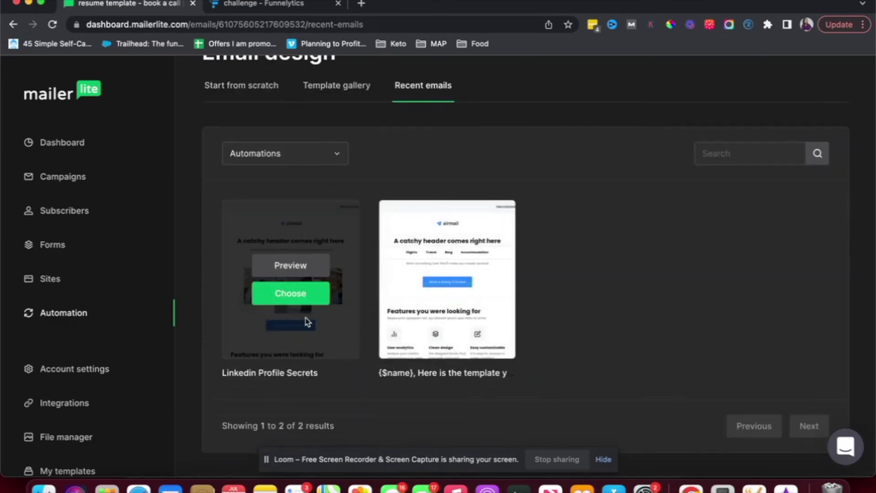
pyautogui.click(305, 301)
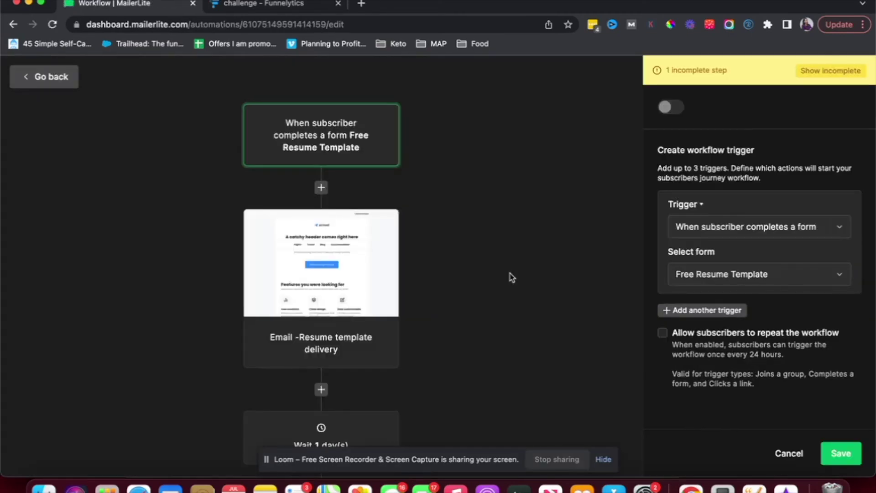
pyautogui.scroll(-3, 363, 241)
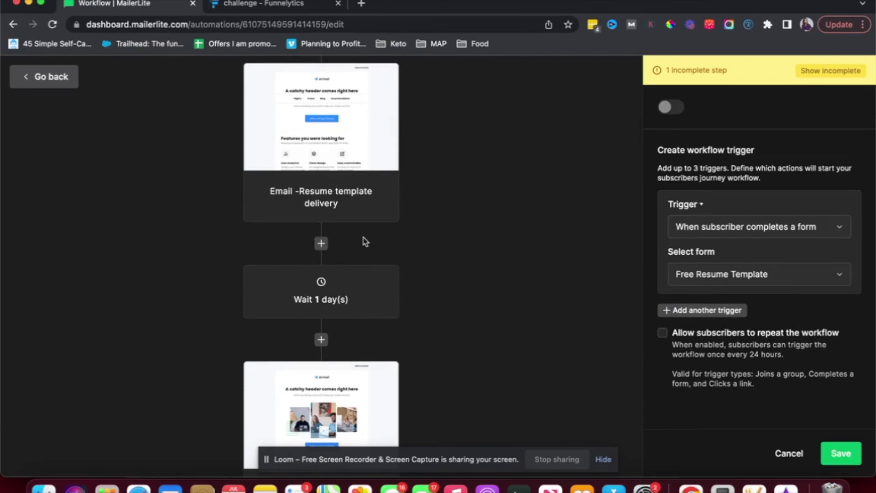
pyautogui.scroll(-5, 365, 241)
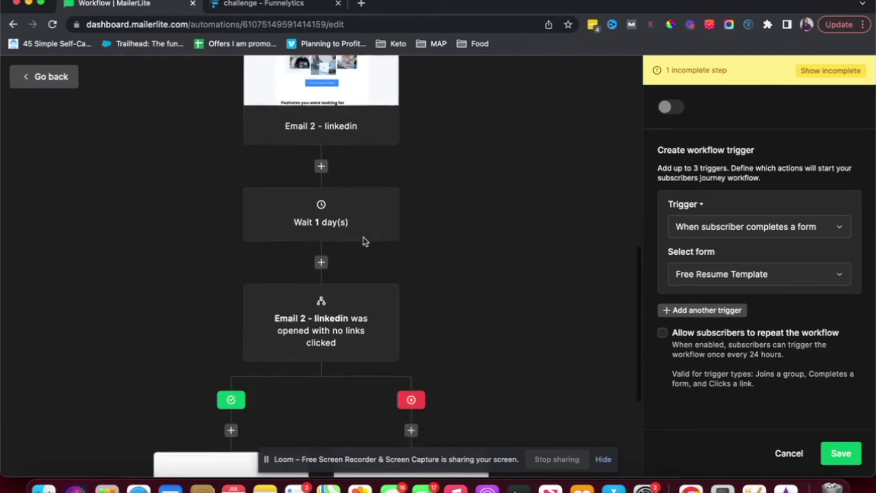
pyautogui.scroll(-2, 365, 241)
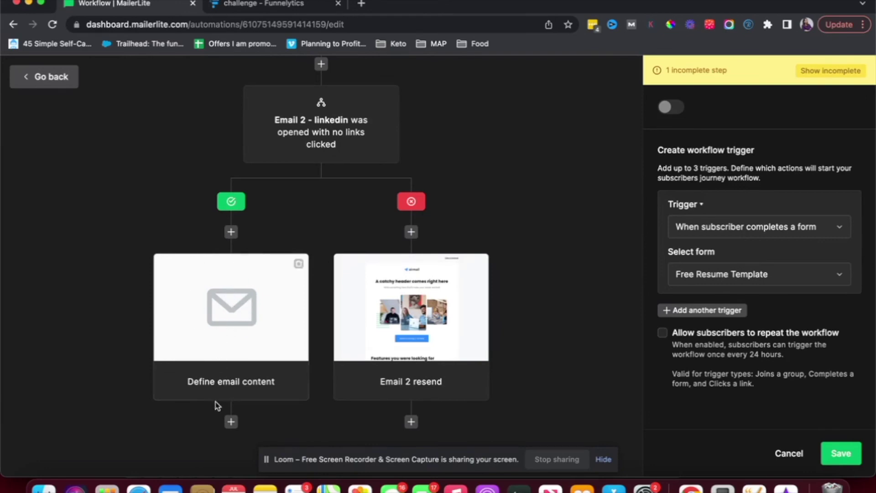
# - Add an action step after the yes-branch email, then delete it again
pyautogui.click(232, 422)
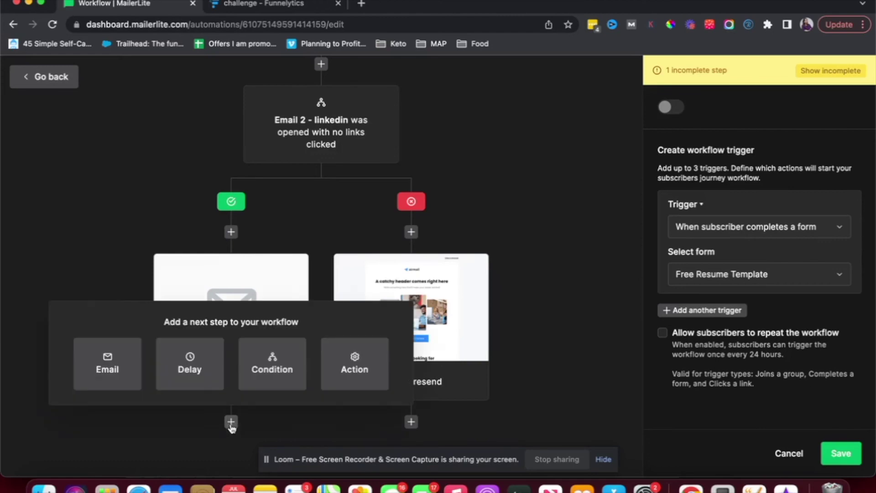
pyautogui.click(347, 375)
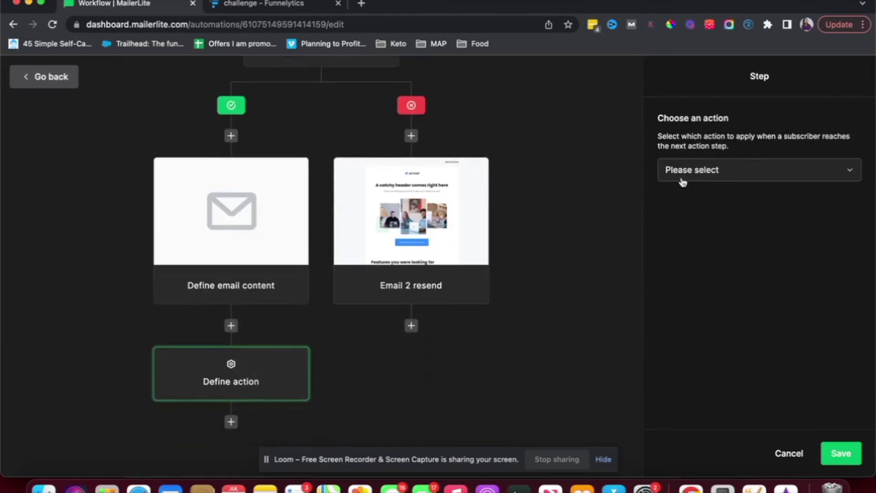
pyautogui.click(686, 178)
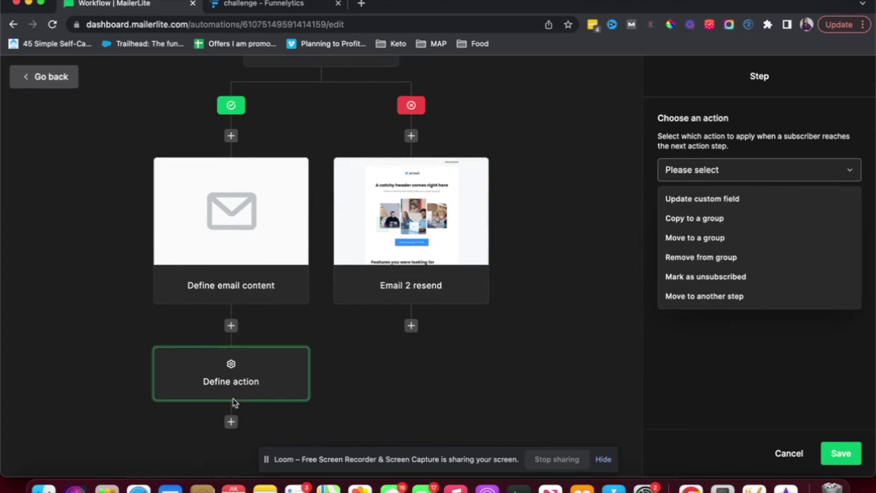
pyautogui.click(249, 393)
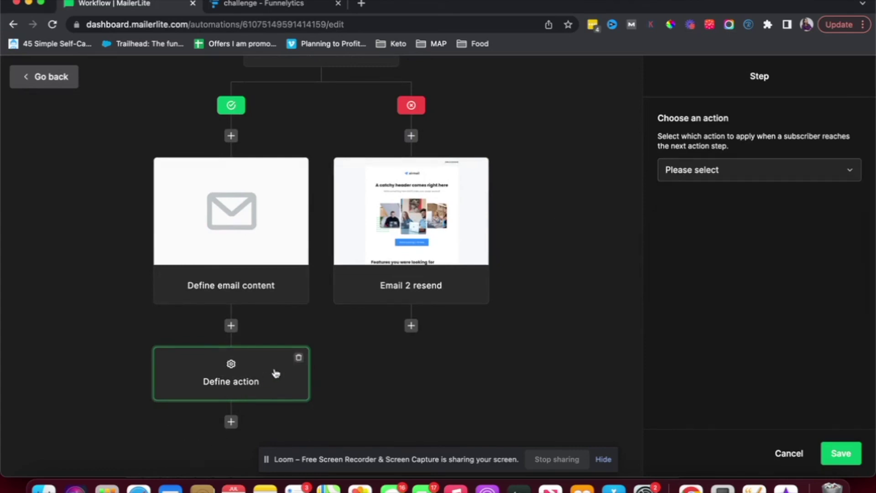
pyautogui.click(298, 358)
pyautogui.click(521, 305)
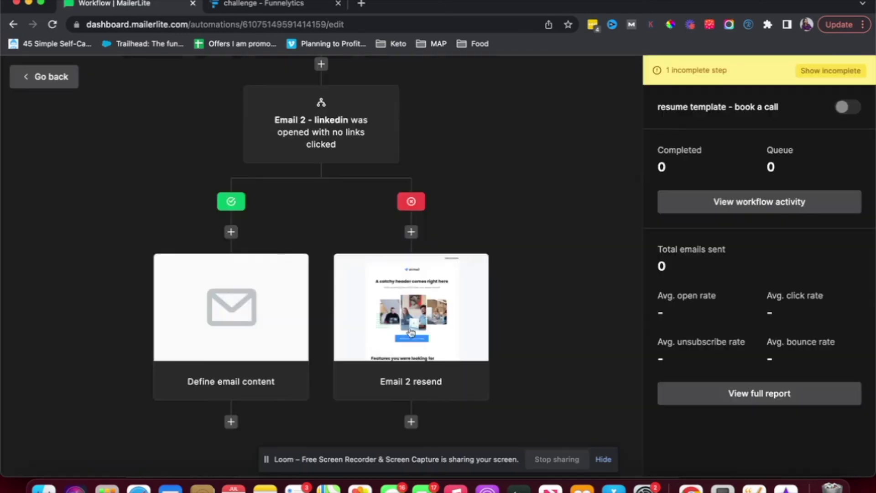
# - Add a condition after the yes-branch email checking workflow activity of 'Email 2 - linkedin'
pyautogui.click(231, 422)
pyautogui.click(265, 372)
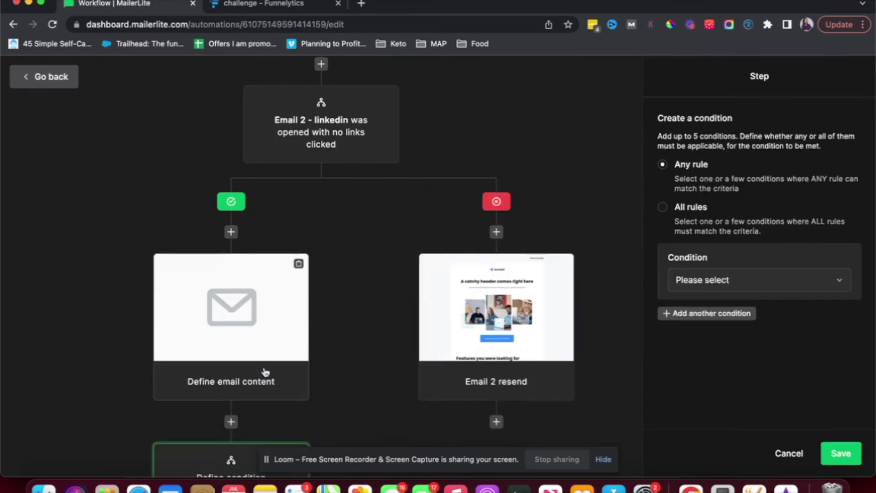
pyautogui.click(685, 284)
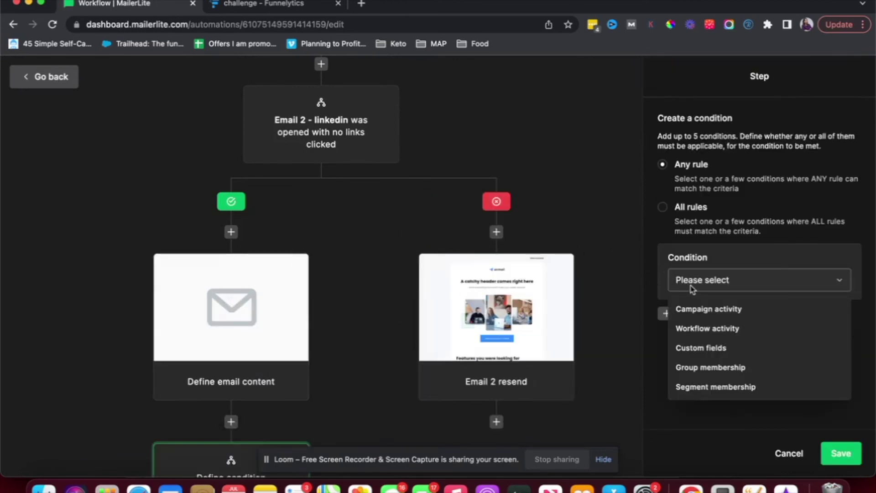
pyautogui.click(700, 330)
pyautogui.click(702, 314)
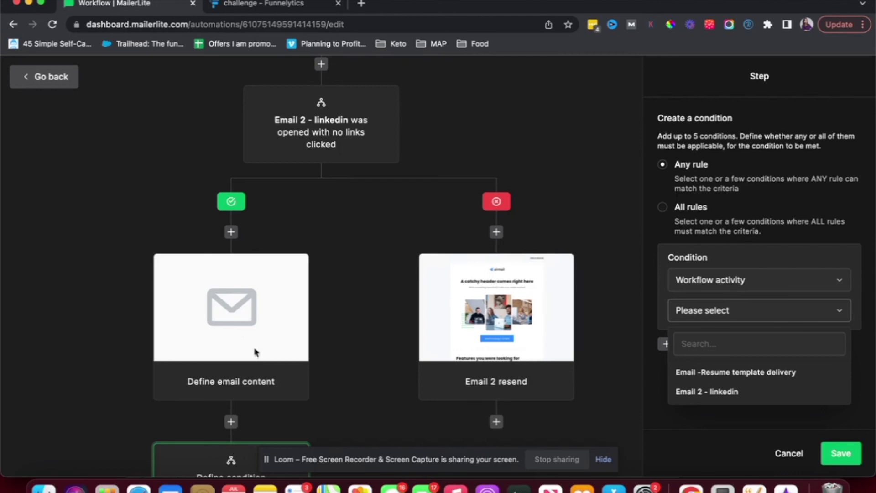
pyautogui.click(702, 394)
pyautogui.click(708, 346)
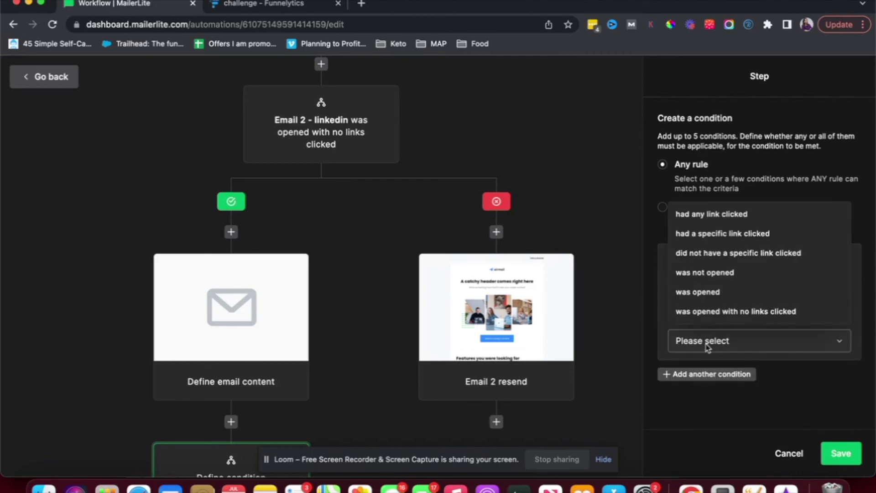
pyautogui.click(629, 352)
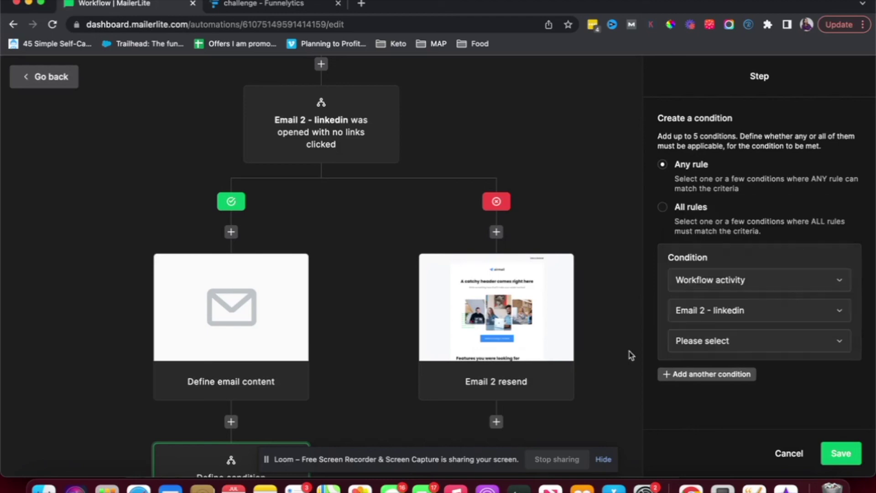
pyautogui.scroll(8, 629, 351)
pyautogui.scroll(-10, 629, 352)
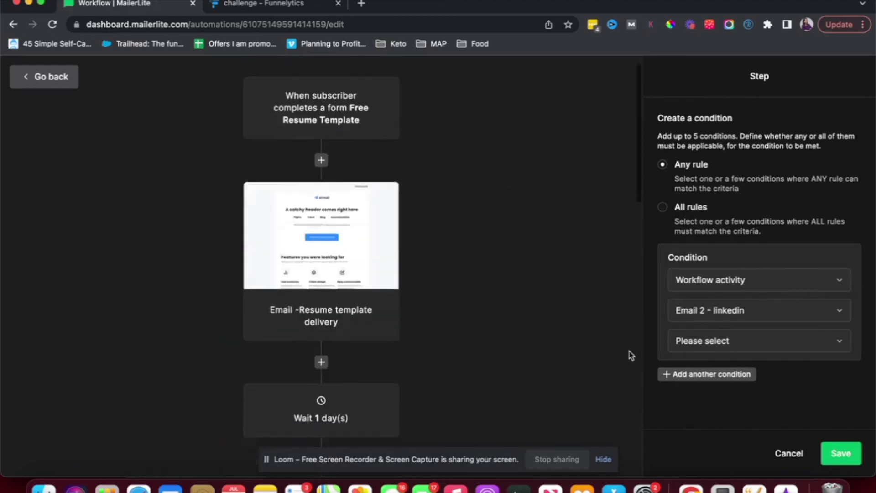
pyautogui.scroll(-9, 629, 351)
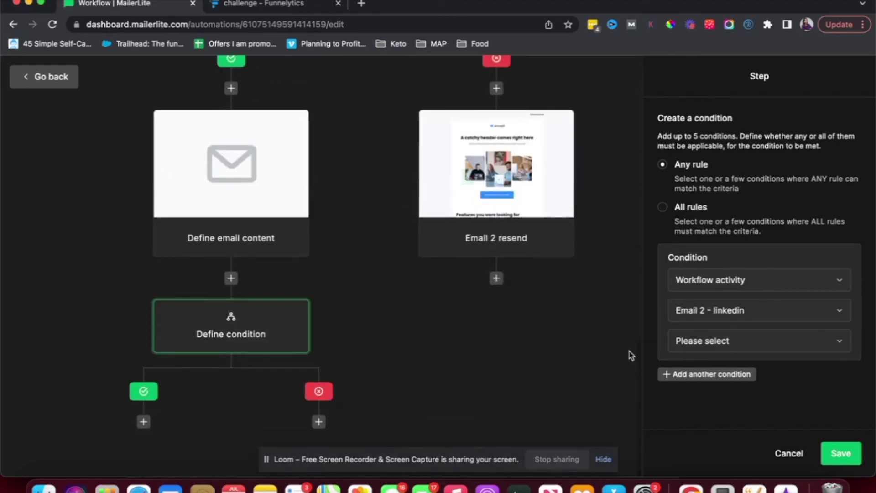
pyautogui.click(496, 280)
# - Make the step after Email 2 resend an action, leaving the action type unselected
pyautogui.click(573, 214)
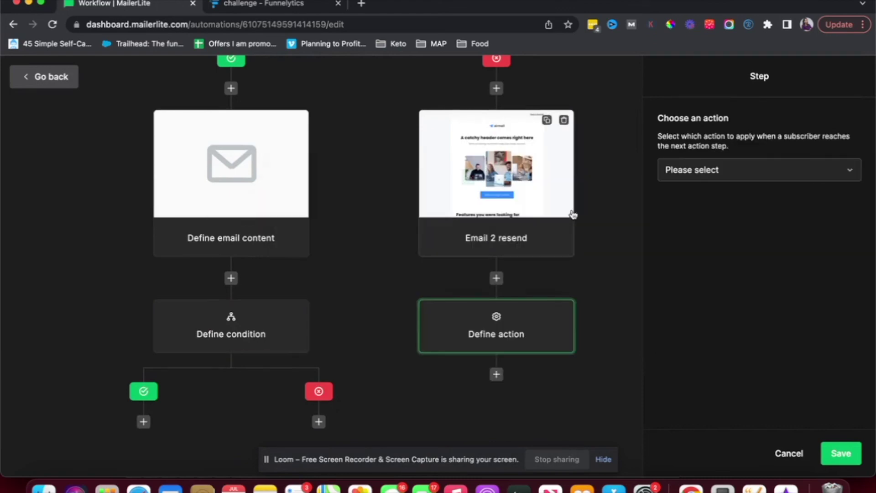
pyautogui.click(686, 172)
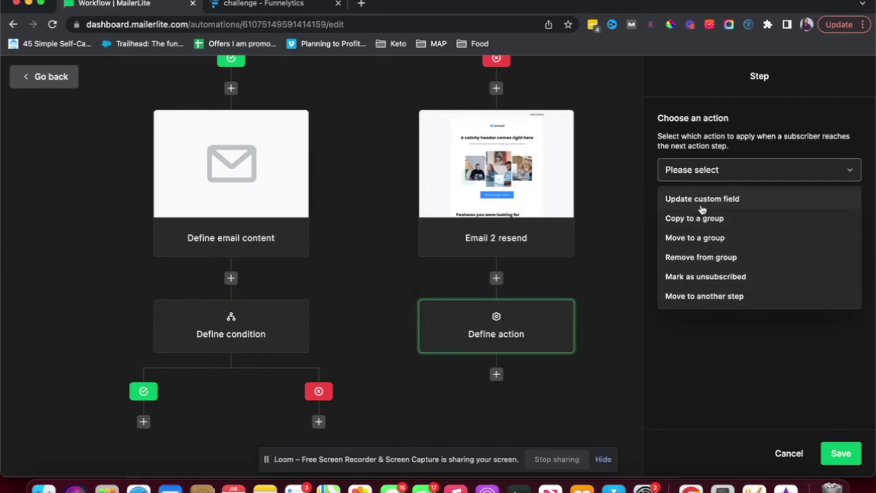
pyautogui.click(723, 400)
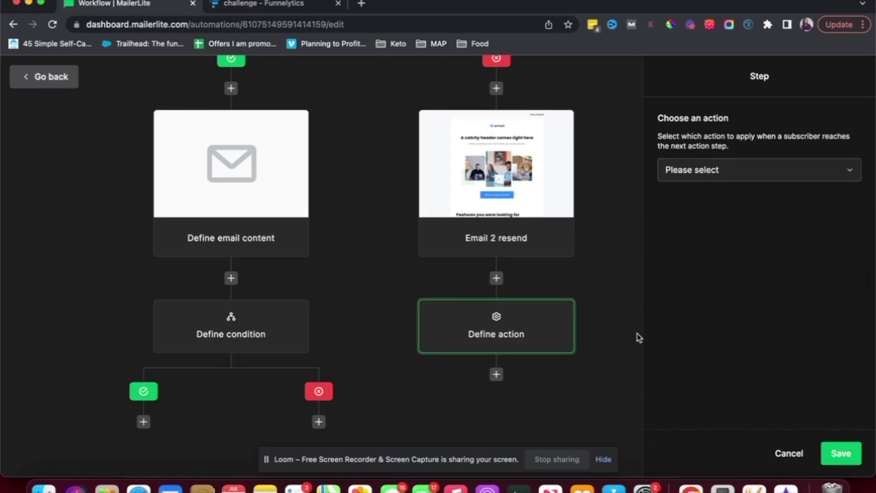
pyautogui.scroll(10, 570, 317)
pyautogui.scroll(2, 572, 319)
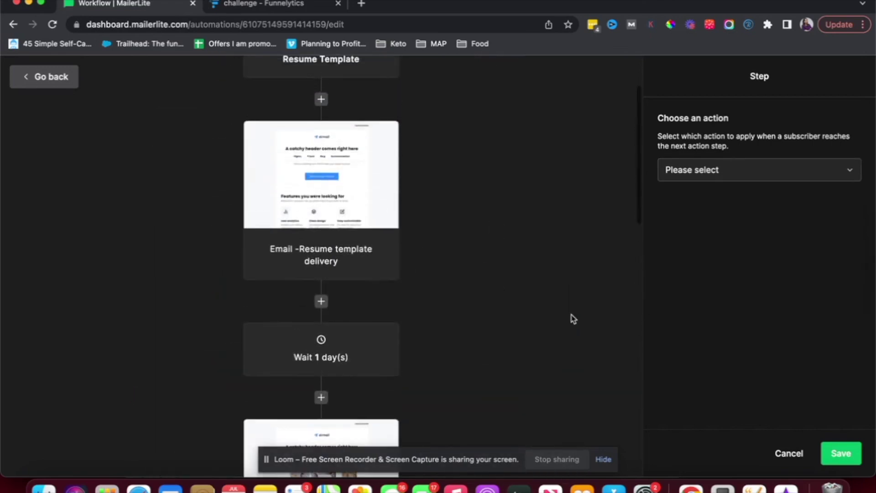
pyautogui.scroll(-15, 574, 319)
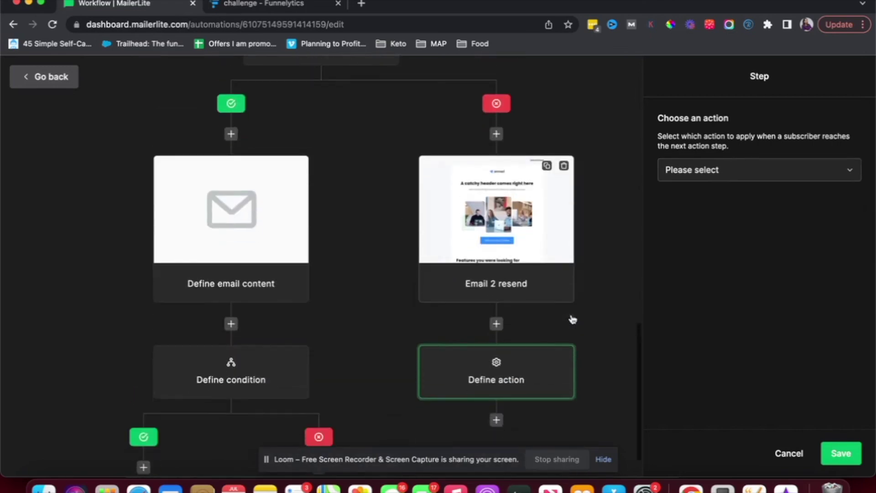
pyautogui.scroll(-2, 573, 319)
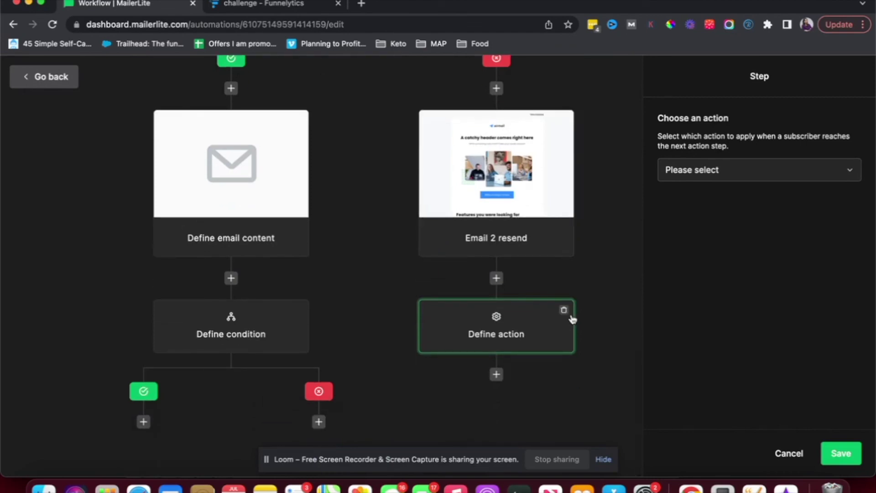